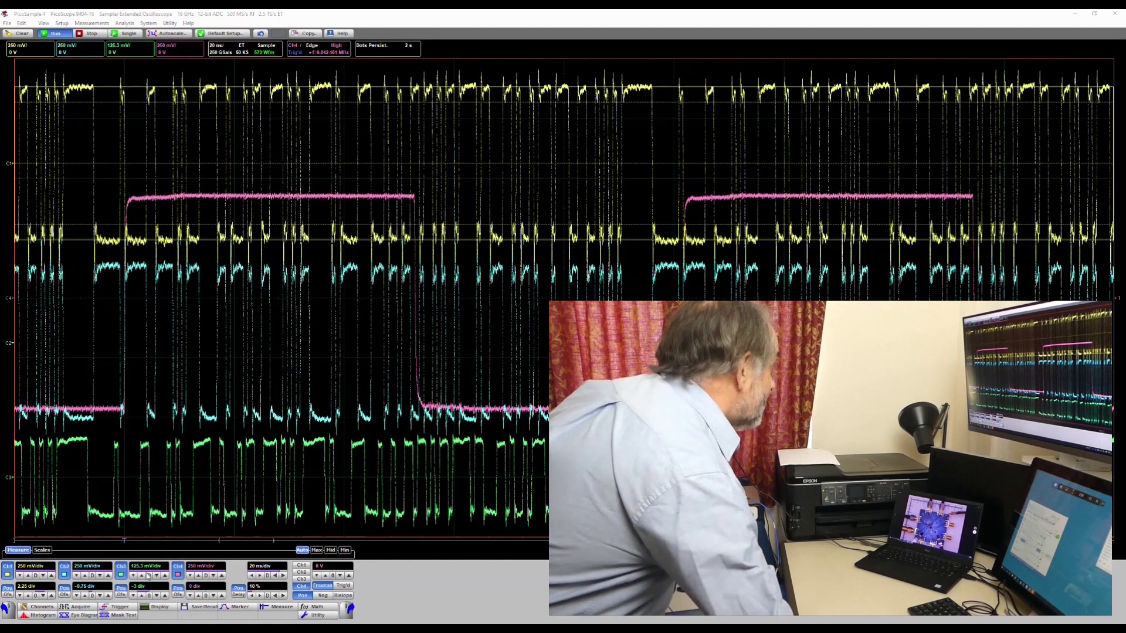
Open the Channels side panel from the bottom toolbar beside the four live waveforms
left_click(42, 608)
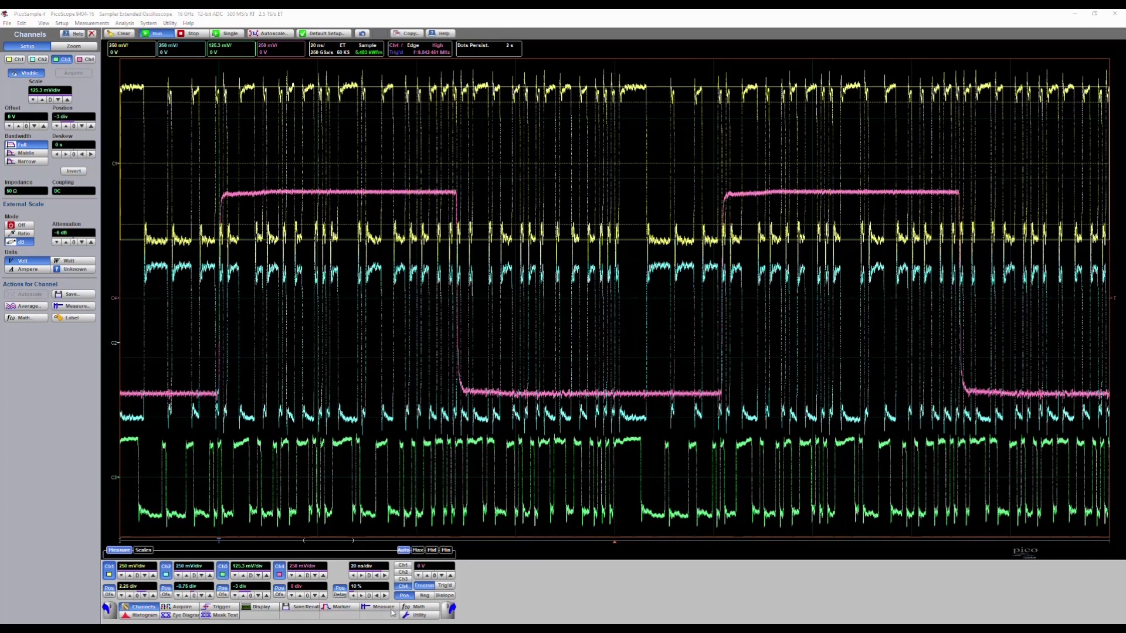
Turn on math function F1 (Ch1 − Ch2), hide Ch1 and Ch2, switch Ch4 off, then return to Channels
left_click(418, 607)
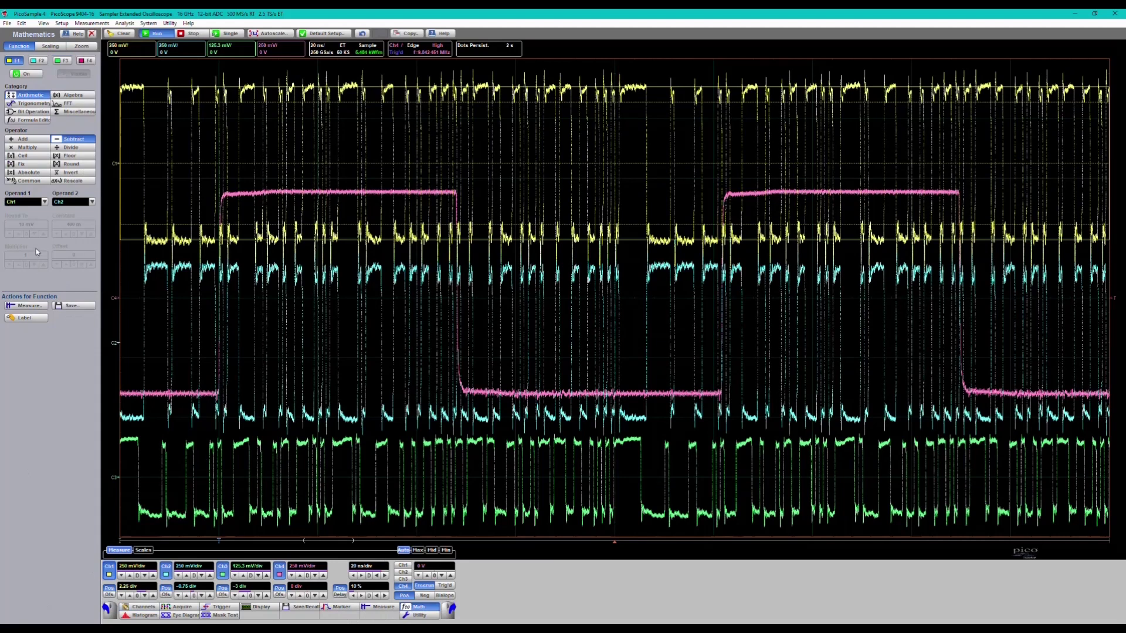
left_click(25, 76)
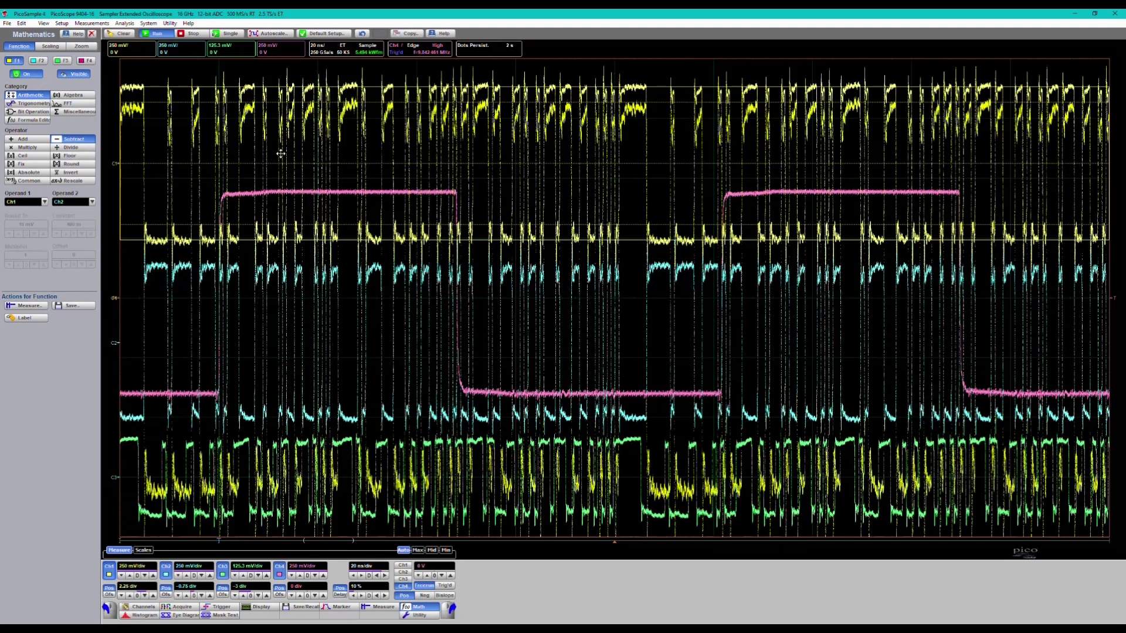
left_click(112, 574)
left_click(167, 573)
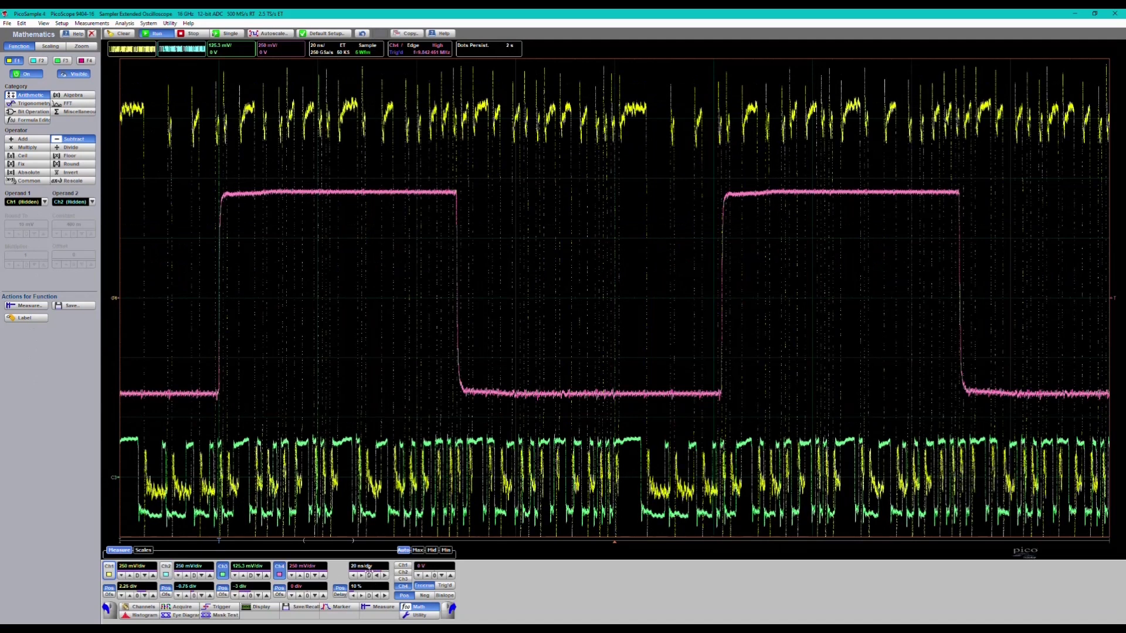
left_click(280, 567)
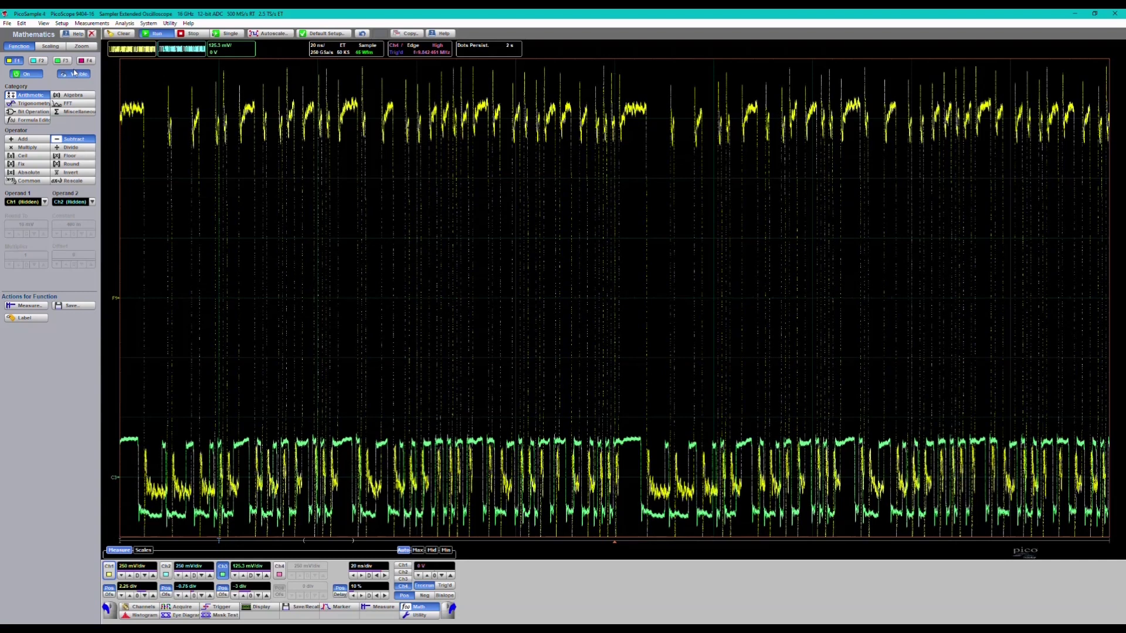
left_click(91, 34)
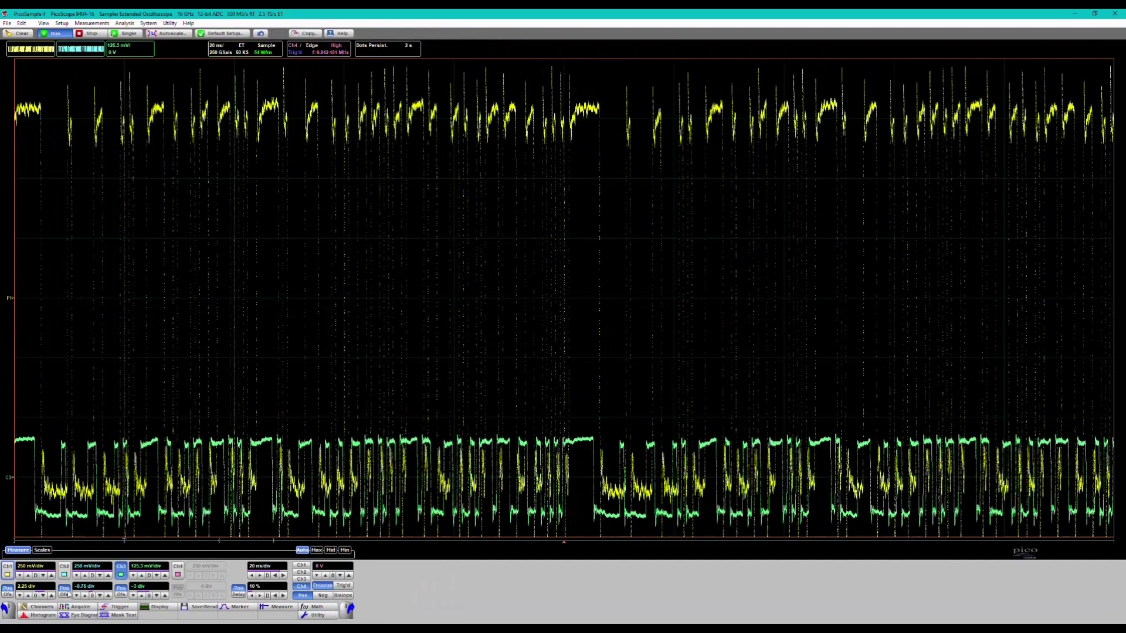
left_click(37, 608)
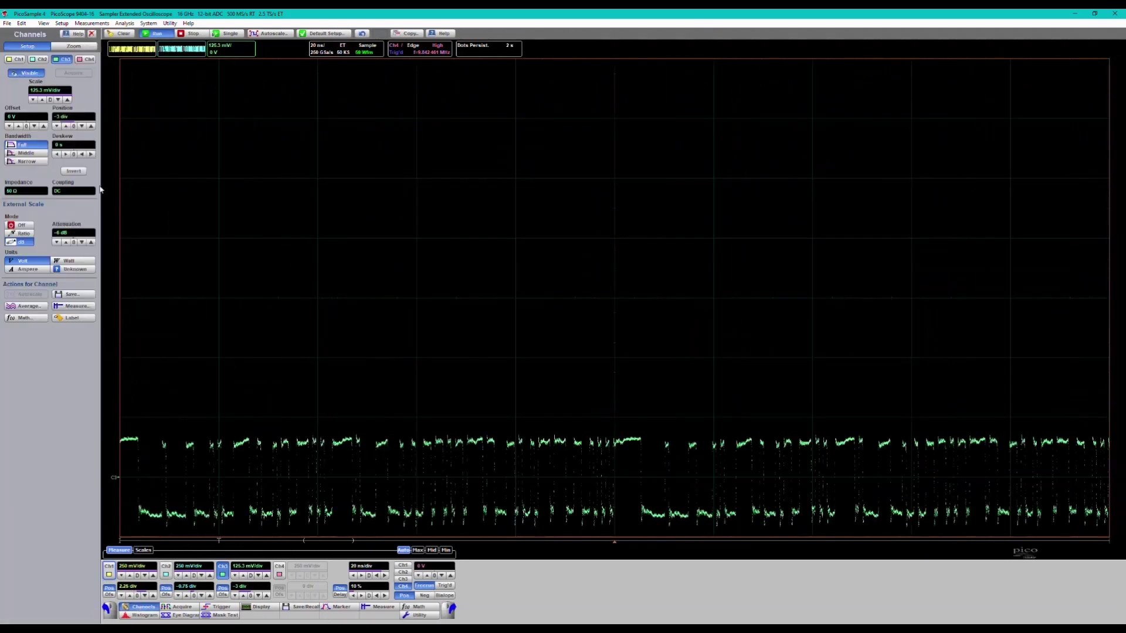
Add zoom zone Z1 at 20× horizontal factor, shift it later along the traces, and hide the panel
left_click(72, 47)
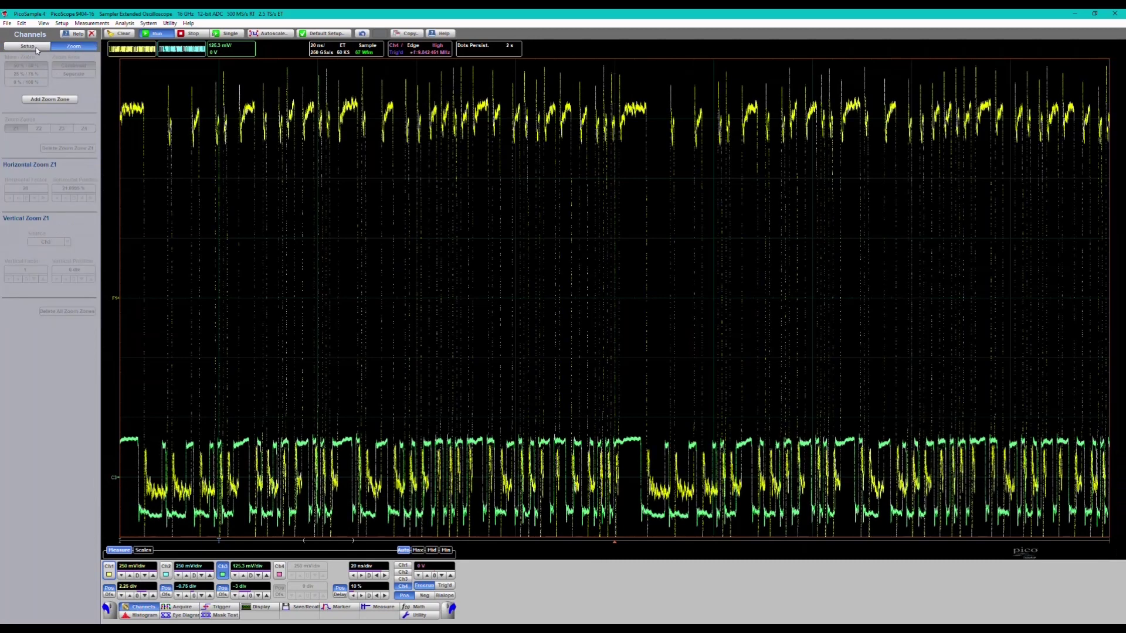
left_click(44, 100)
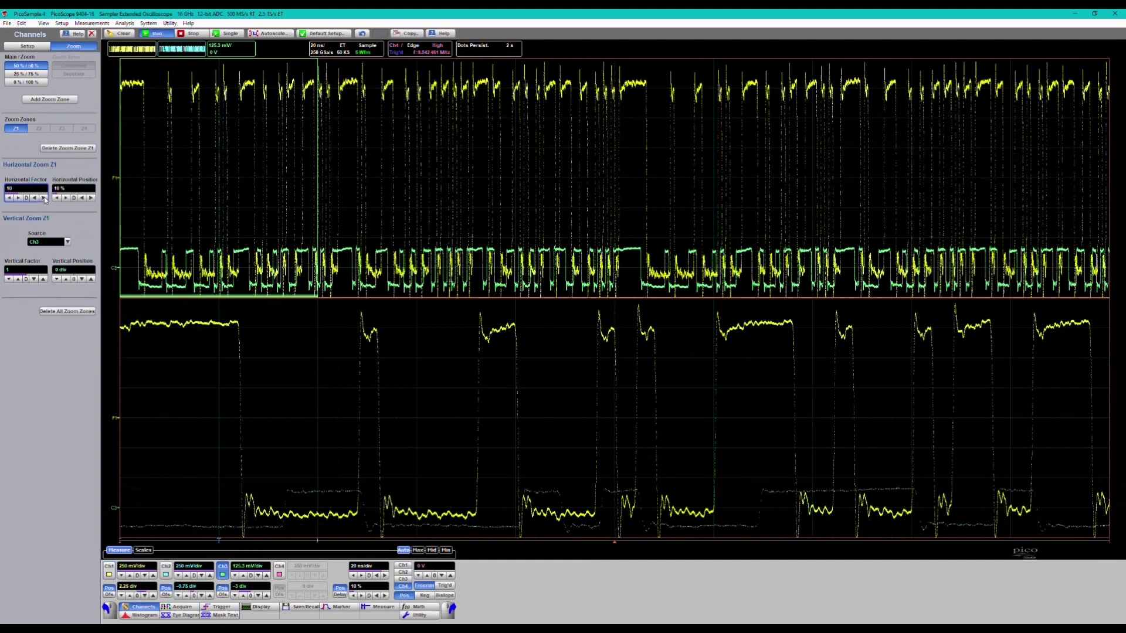
left_click(45, 198)
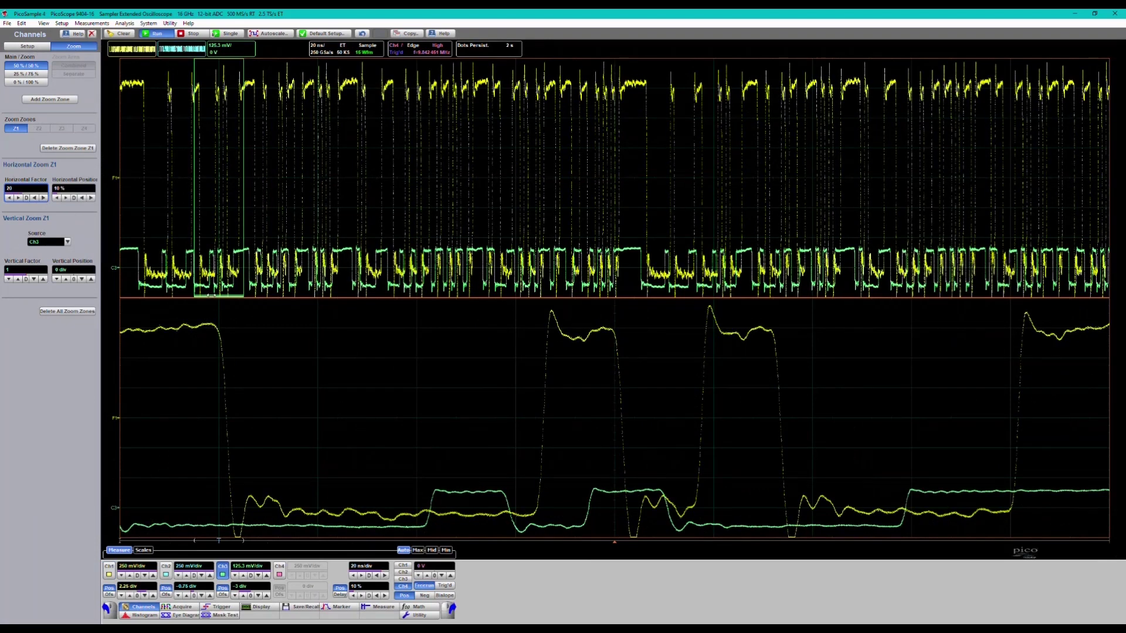
left_click_drag(211, 295, 328, 293)
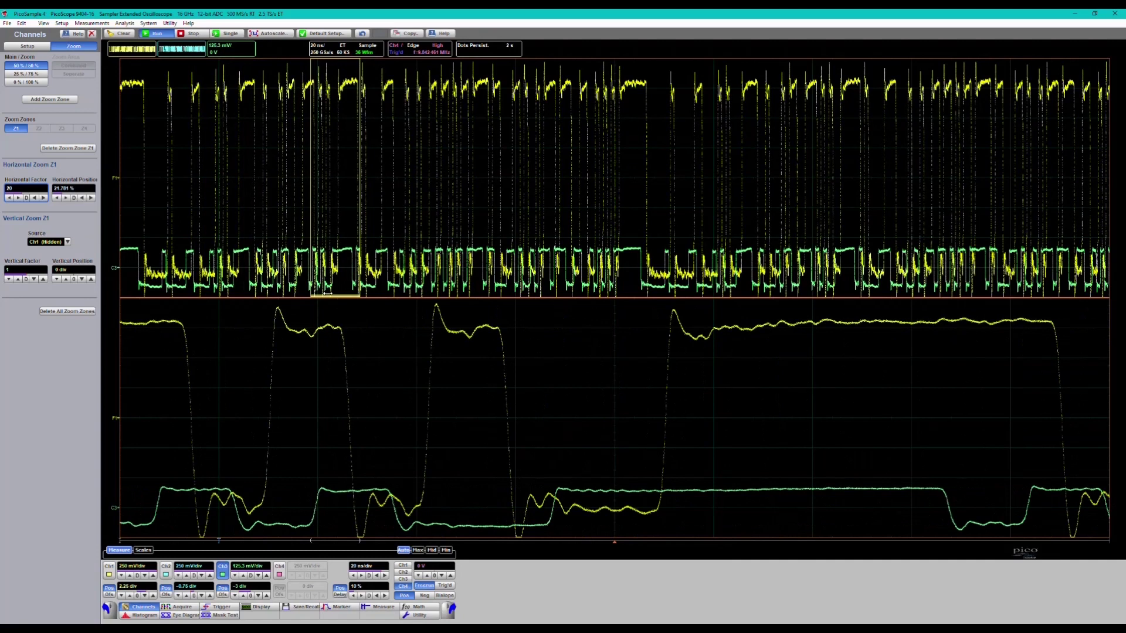
double_click(332, 334)
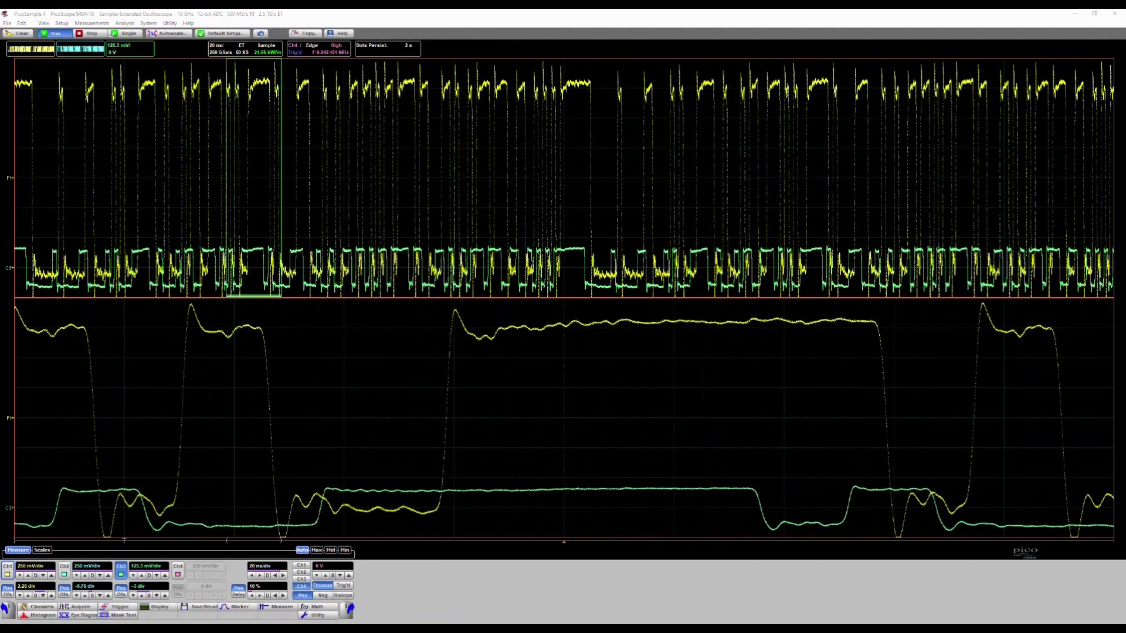
Add Pos Width, Rise Time, Amplitude and F1/Ch3 Gain measurements, then switch math function F1 off
left_click(276, 608)
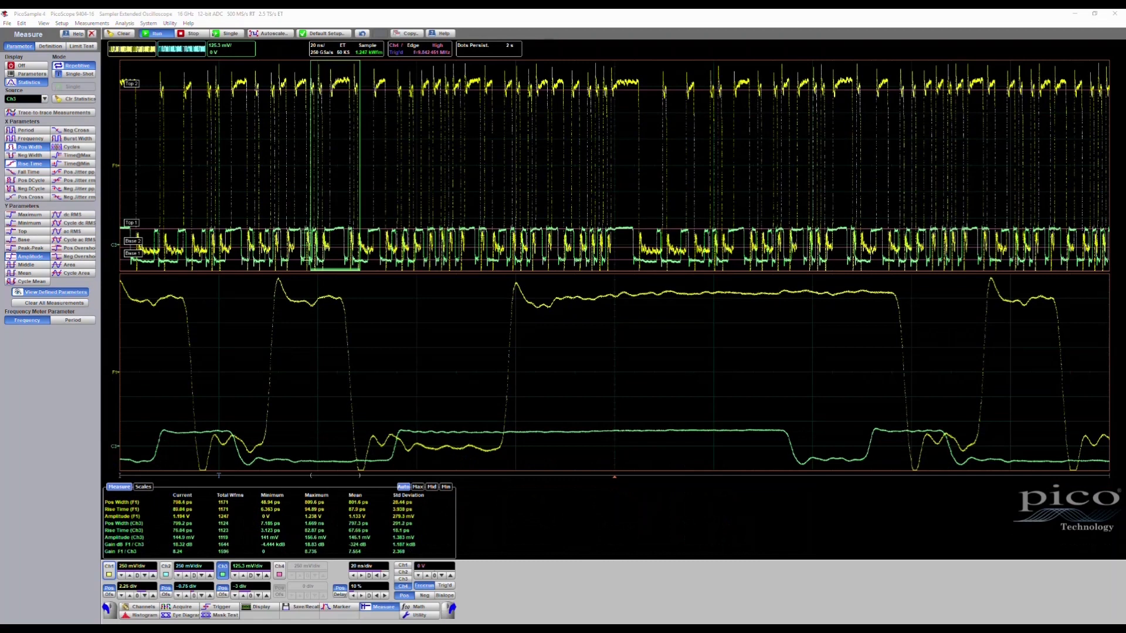
left_click(92, 34)
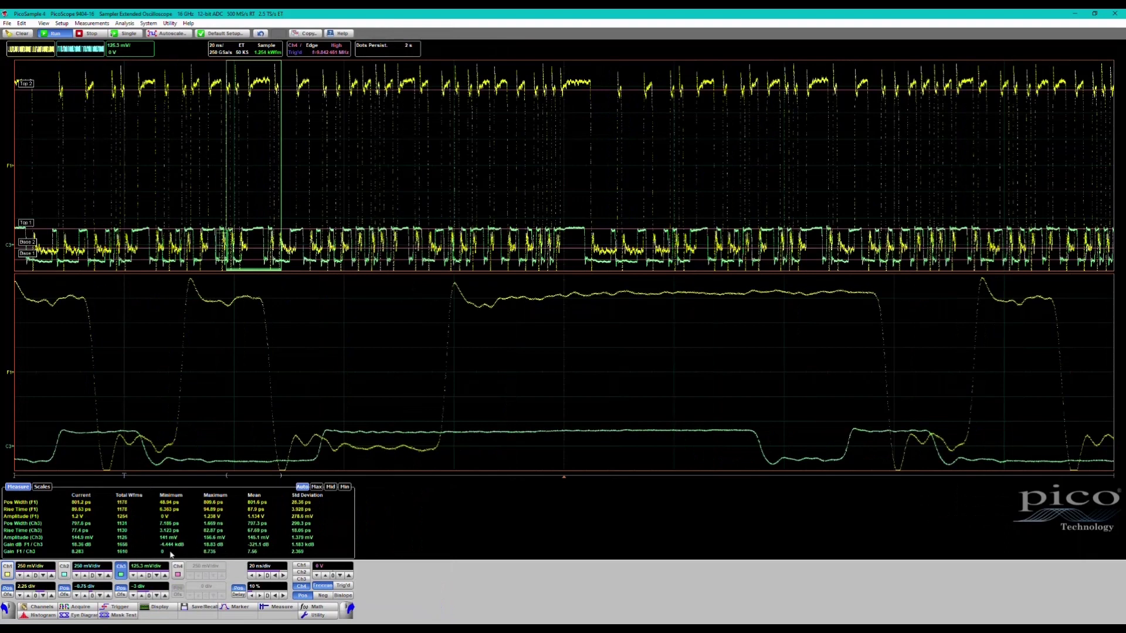
left_click(316, 607)
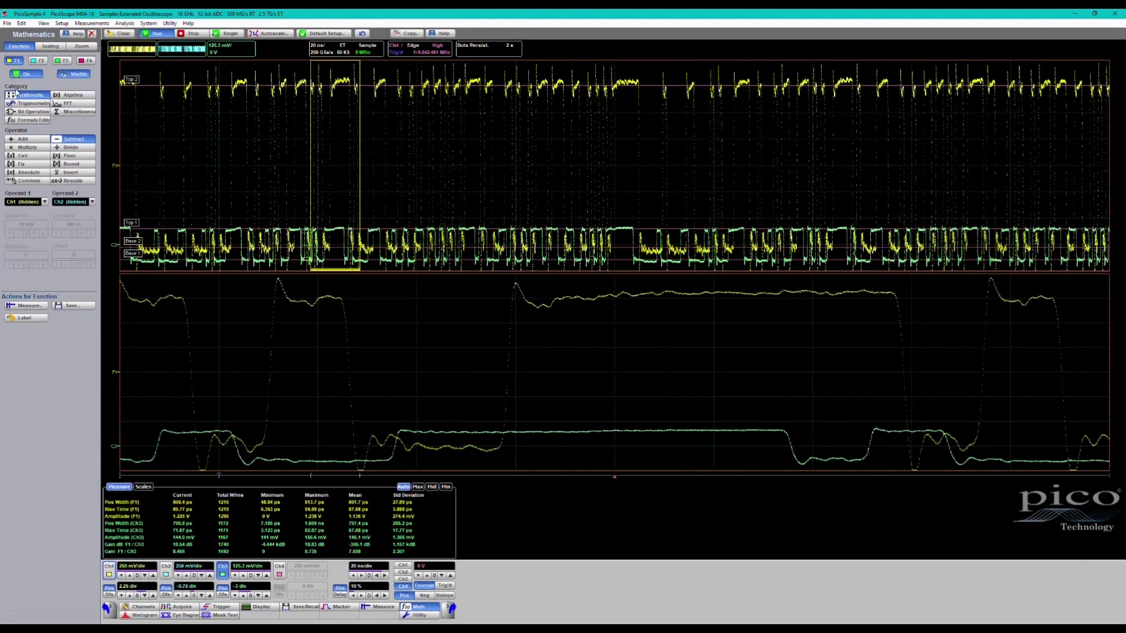
left_click(27, 74)
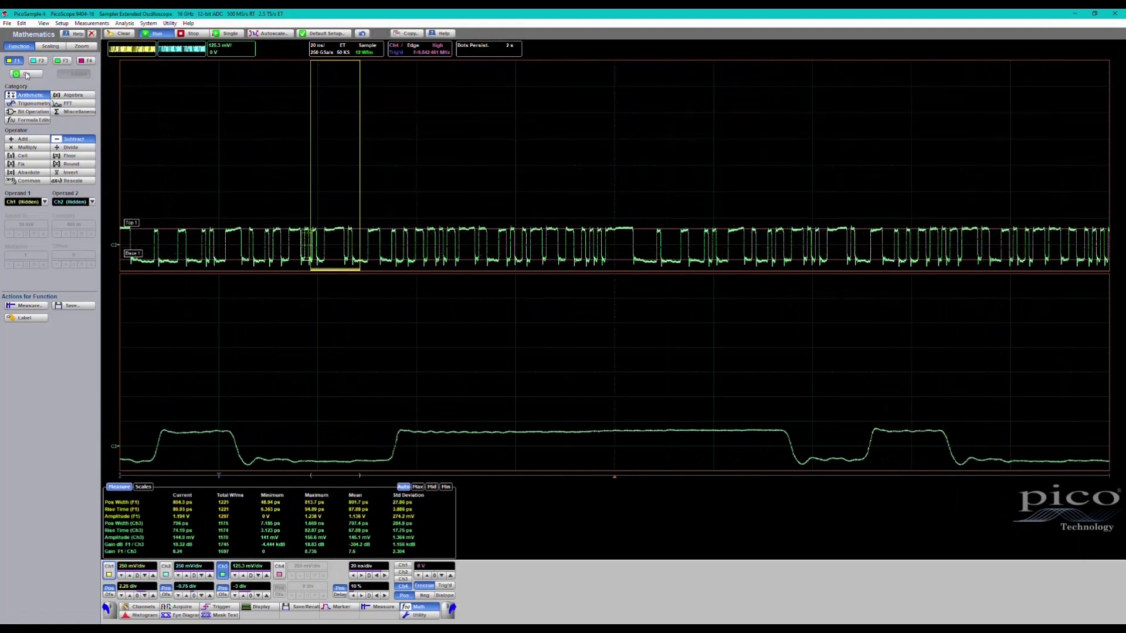
Close the Math panel and switch Ch1 and Ch2 back on alongside Ch3
left_click(92, 33)
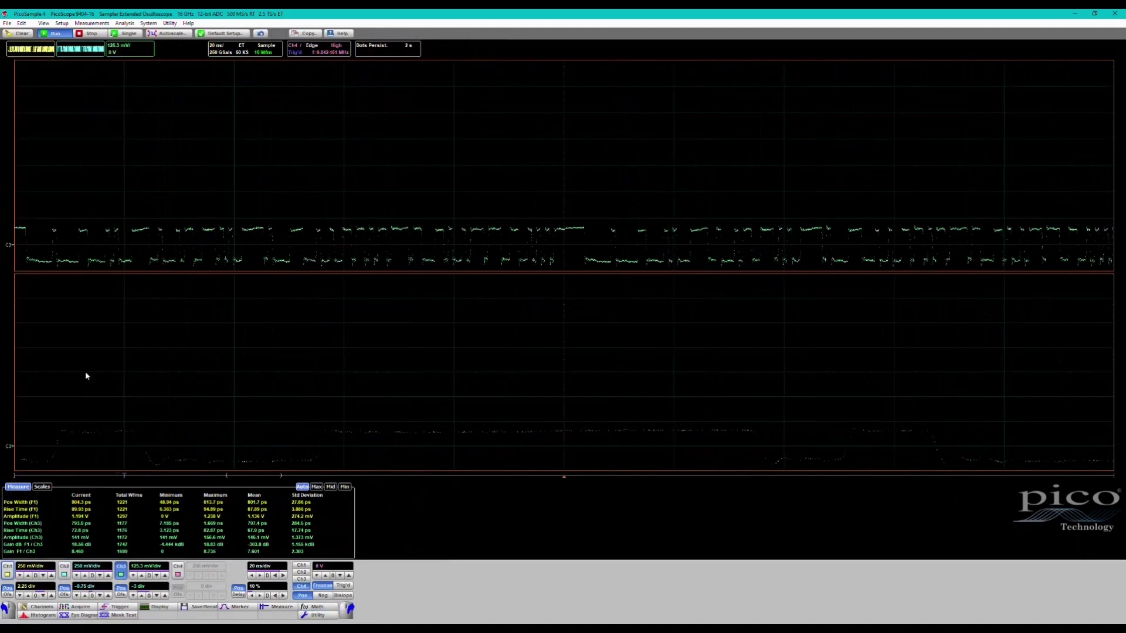
left_click(7, 575)
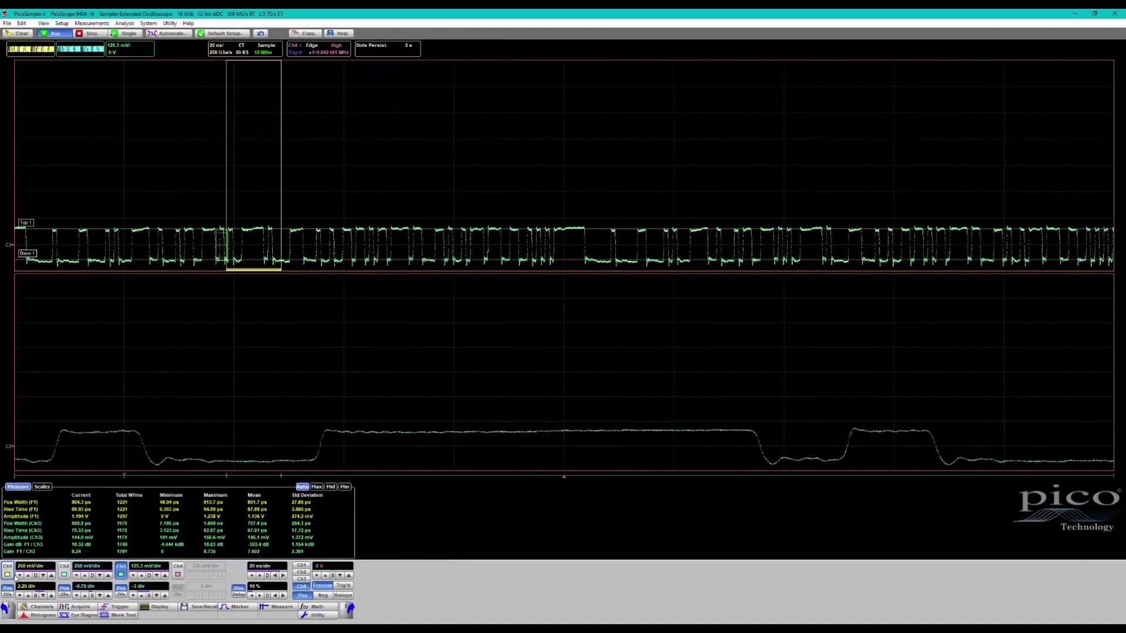
left_click(65, 575)
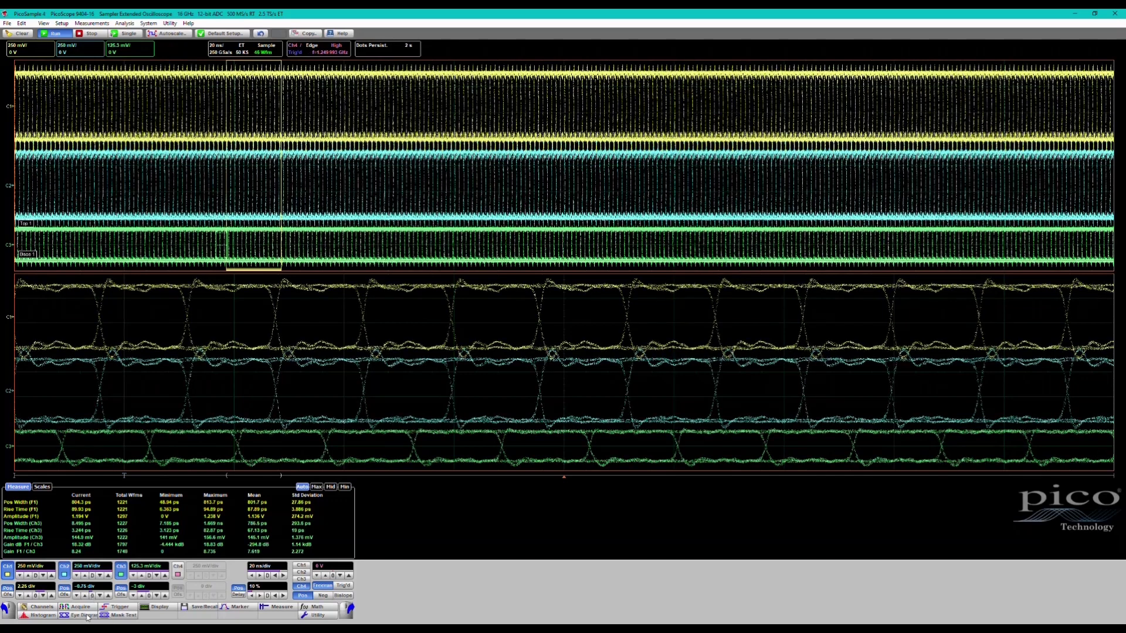
left_click(41, 607)
Delete zoom zone Z1 and autoscale so Ch1, Ch2 and Ch3 show stacked eyes at 133.11 ps/div
left_click(73, 46)
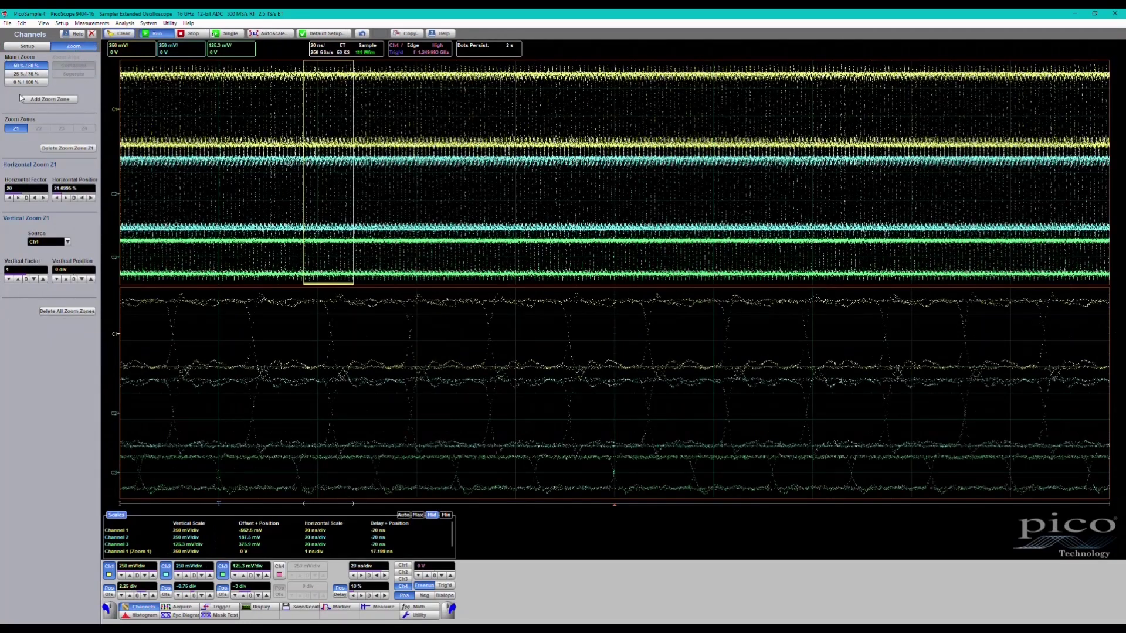
left_click(58, 149)
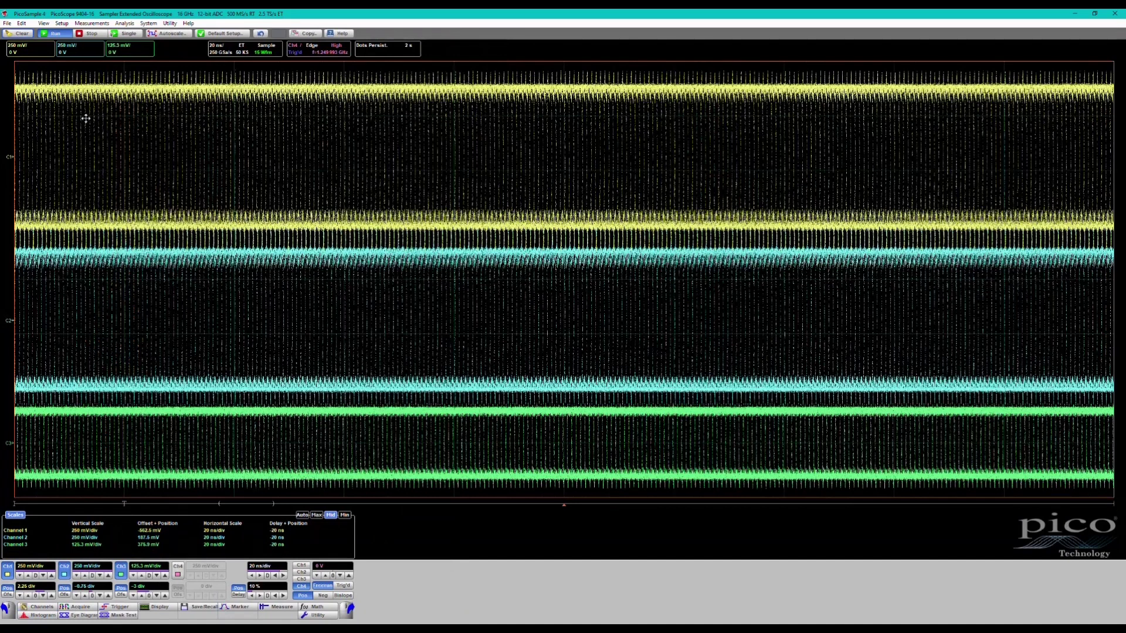
left_click(170, 34)
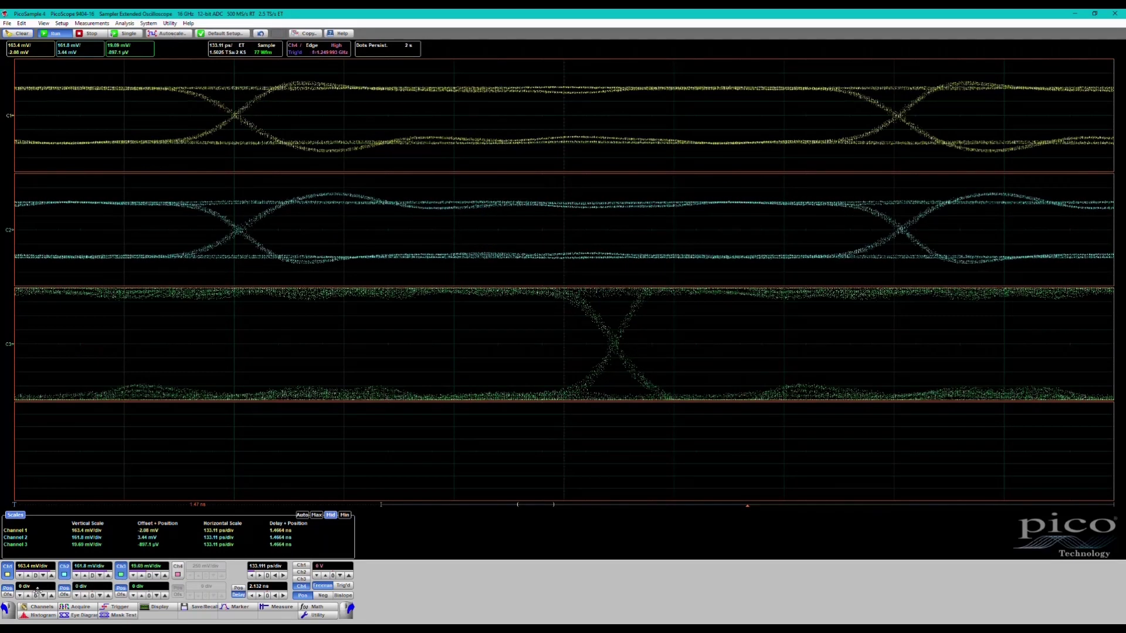
left_click(82, 615)
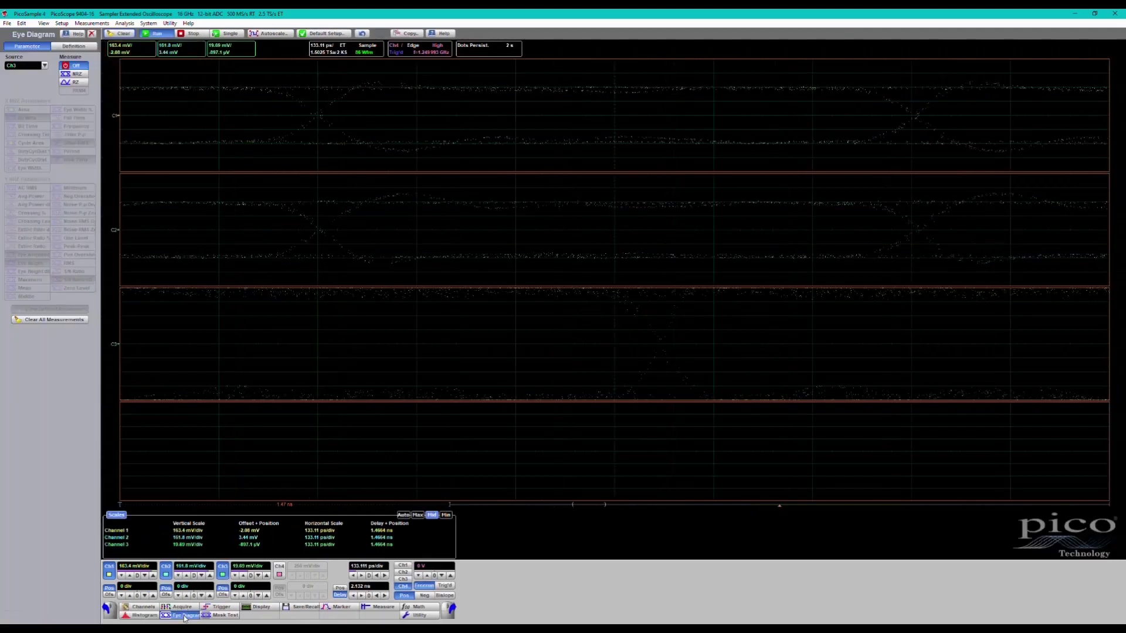
Set the eye measurement source to Ch1 with NRZ measurements, showing bit rate 1.249 Gbit/s, jitter and eye height
left_click(44, 66)
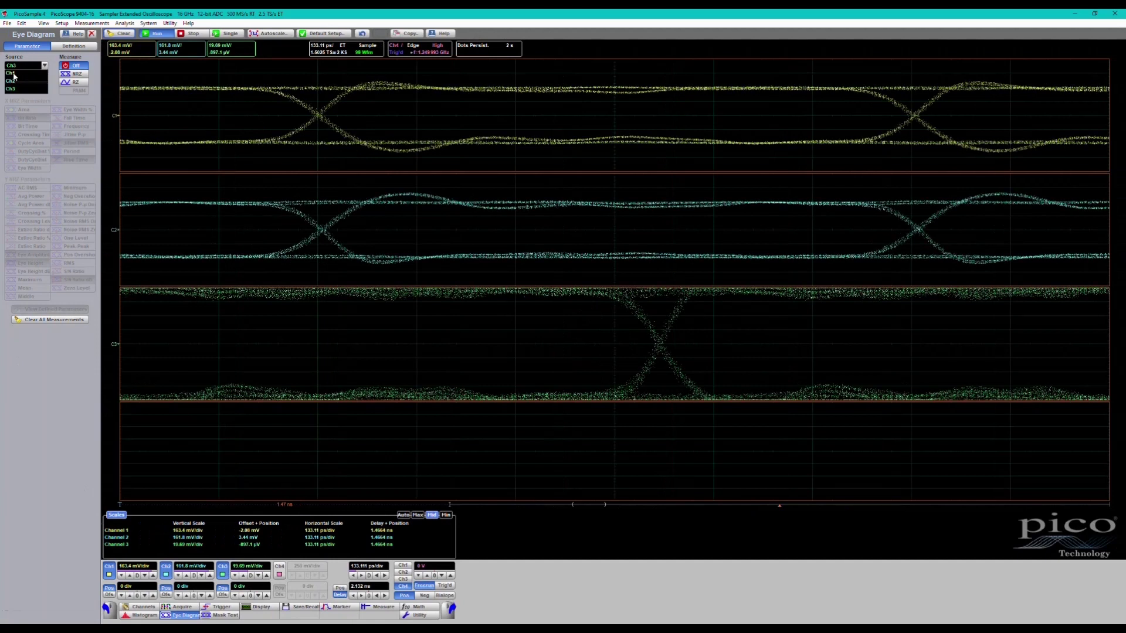
left_click(16, 73)
left_click(75, 74)
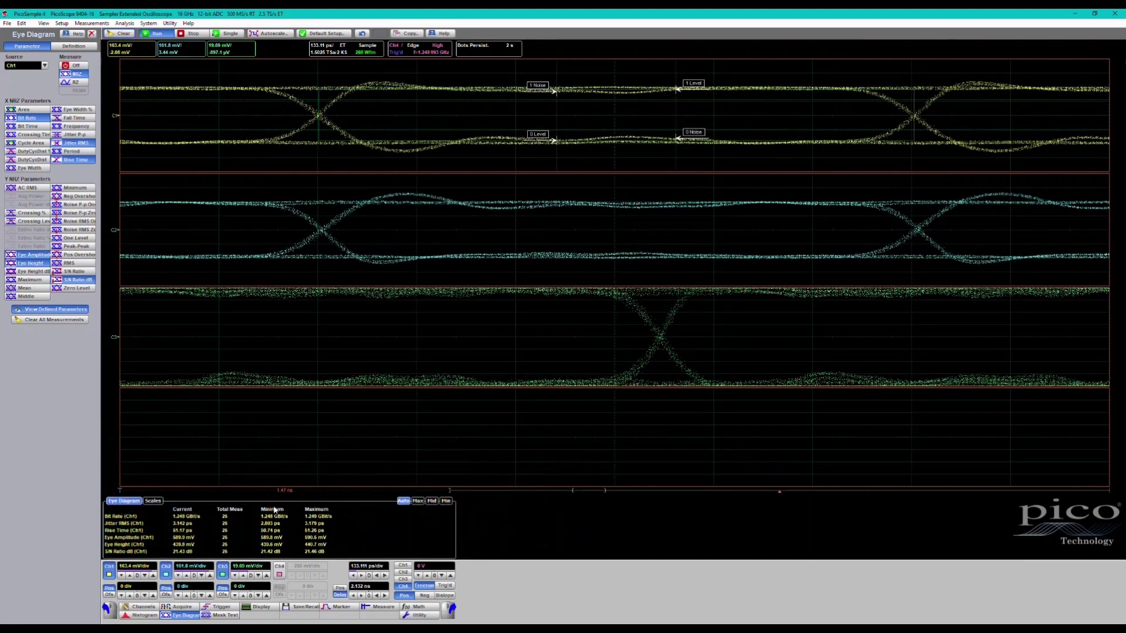
left_click(259, 609)
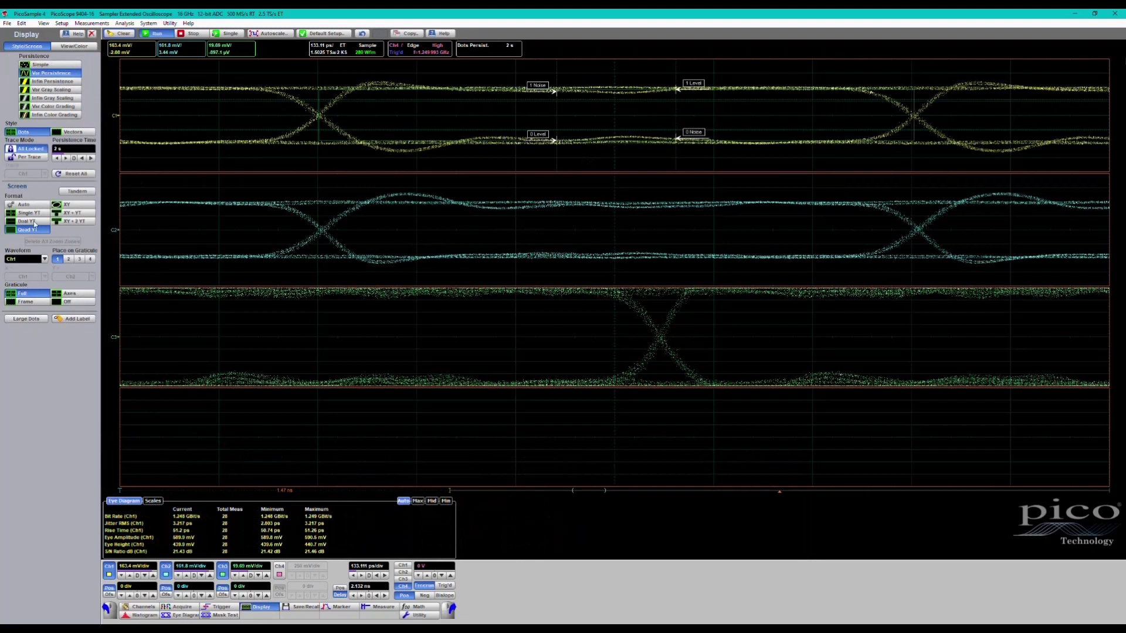
Switch the screen format to Single YT so all traces overlay on one graph, then select Ch2
left_click(28, 214)
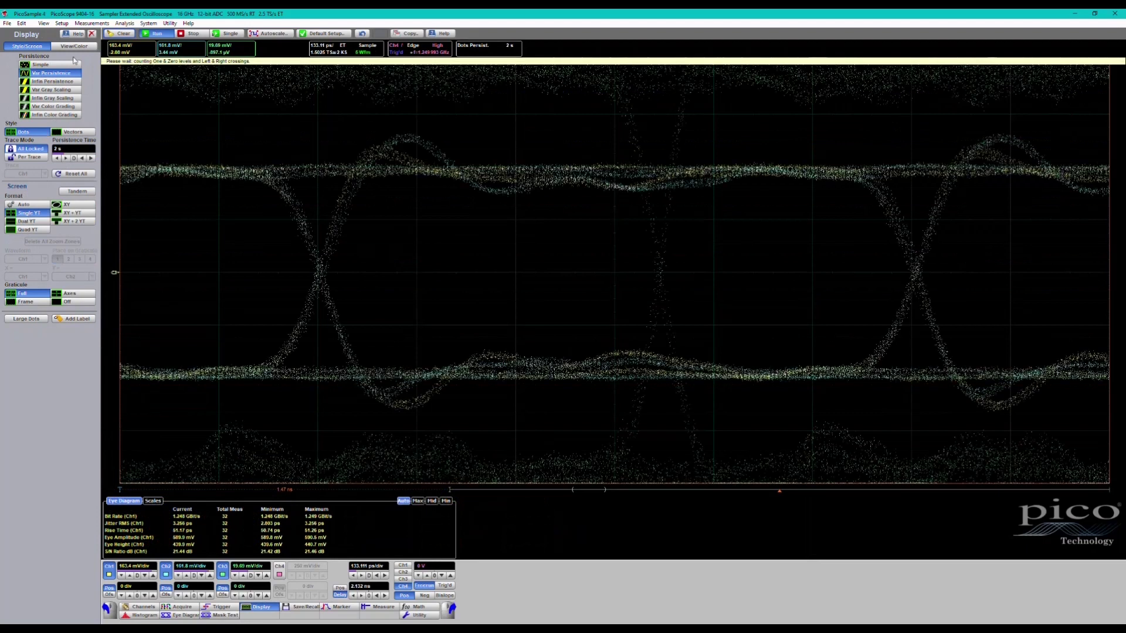
left_click(261, 607)
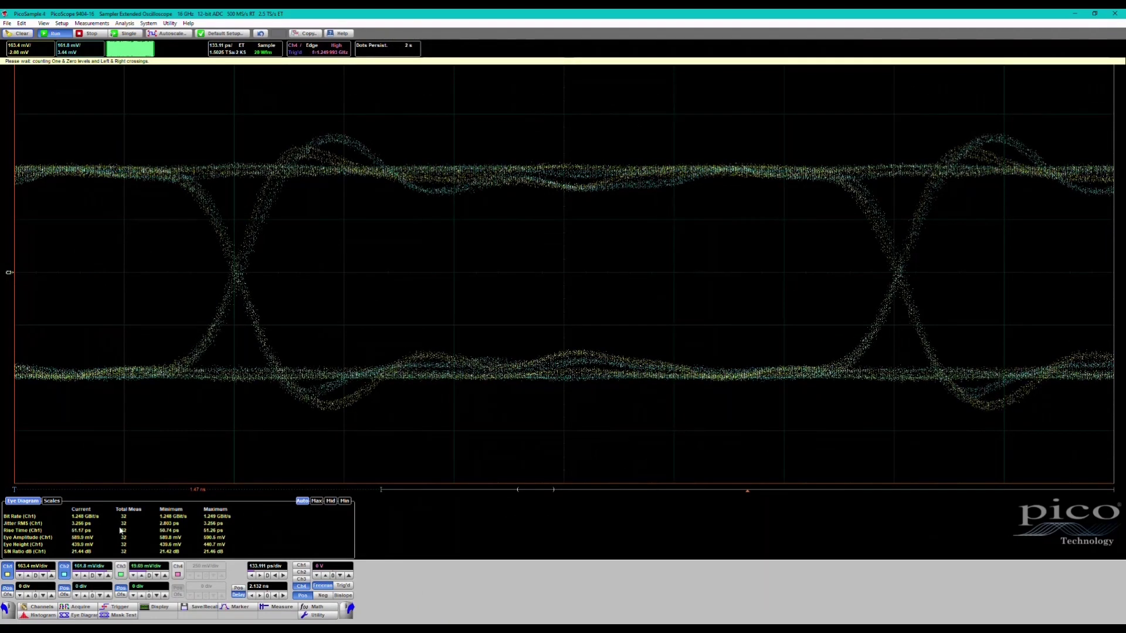
left_click(64, 567)
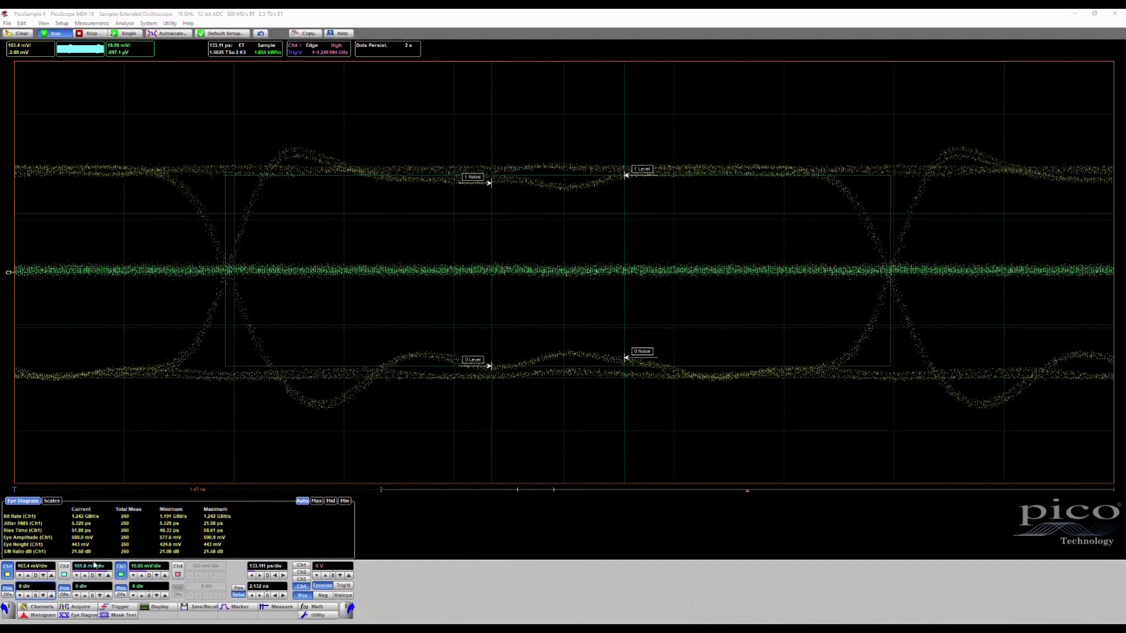
Open the File menu over the steady Ch1 eye diagram
left_click(61, 23)
Recall the saved setup file 'PRBS probe.set' through File > Setups > Open Setup
left_click(7, 23)
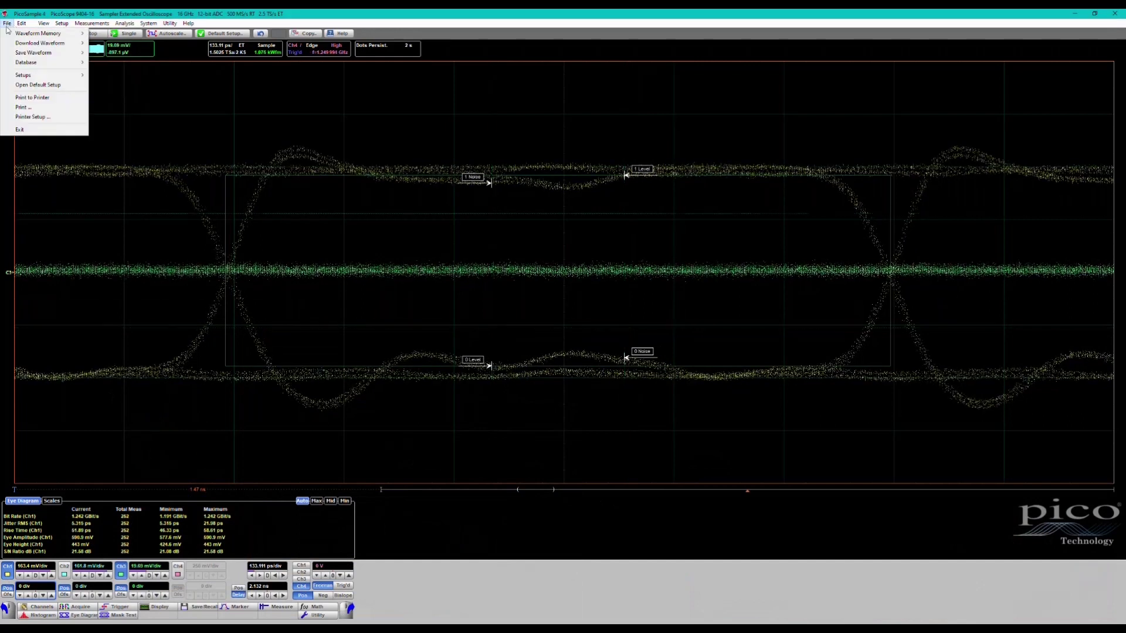
mouse_move(23, 80)
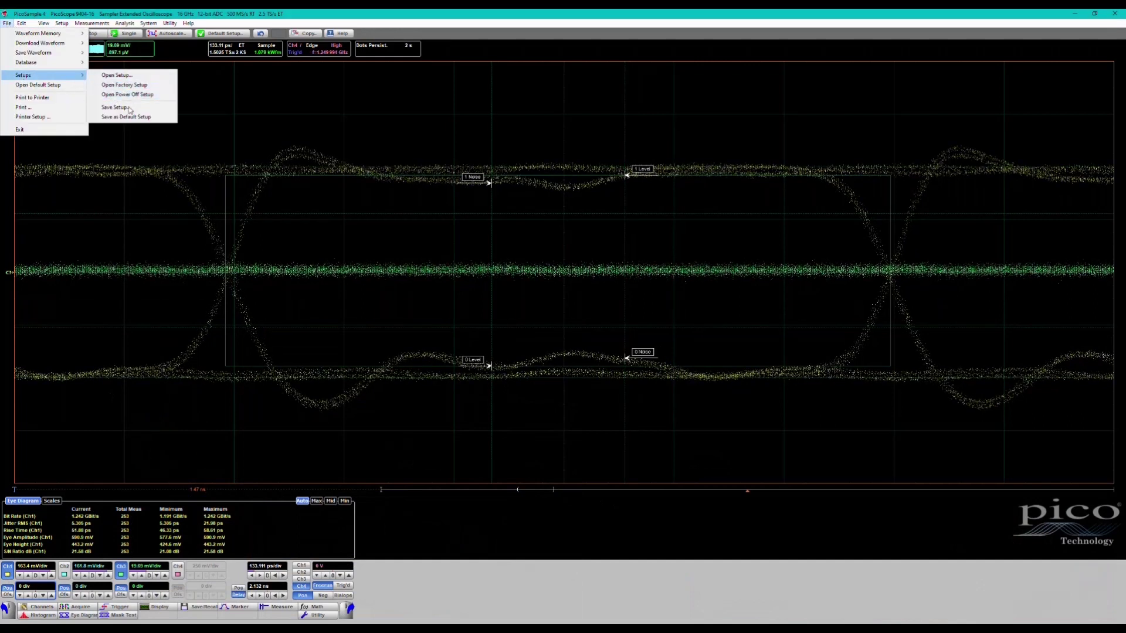
left_click(117, 76)
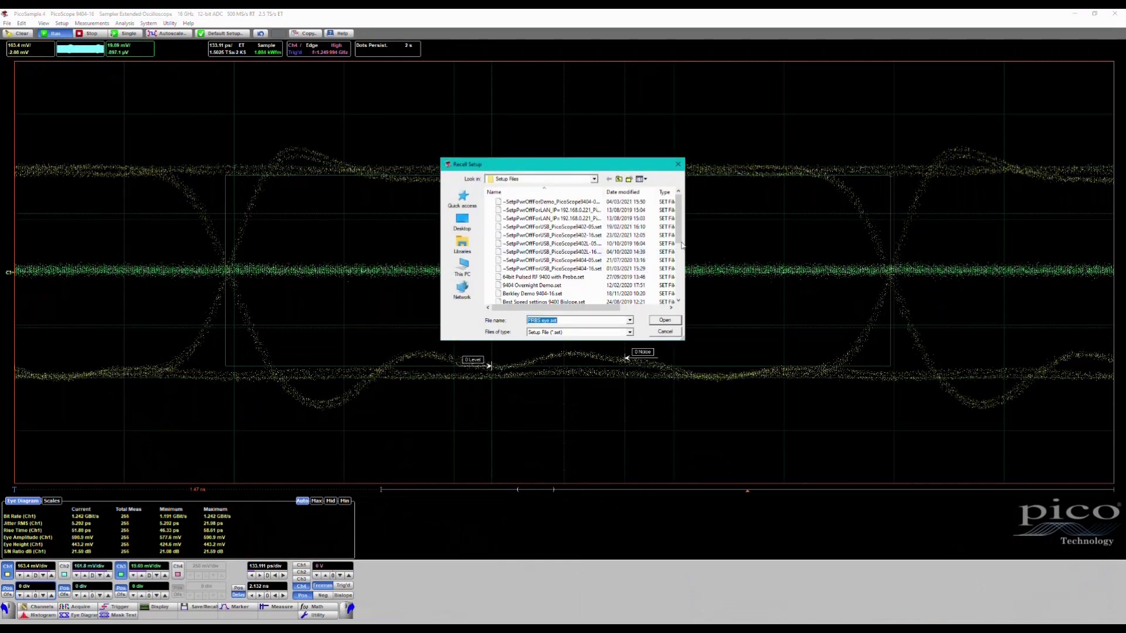
left_click_drag(682, 245, 680, 283)
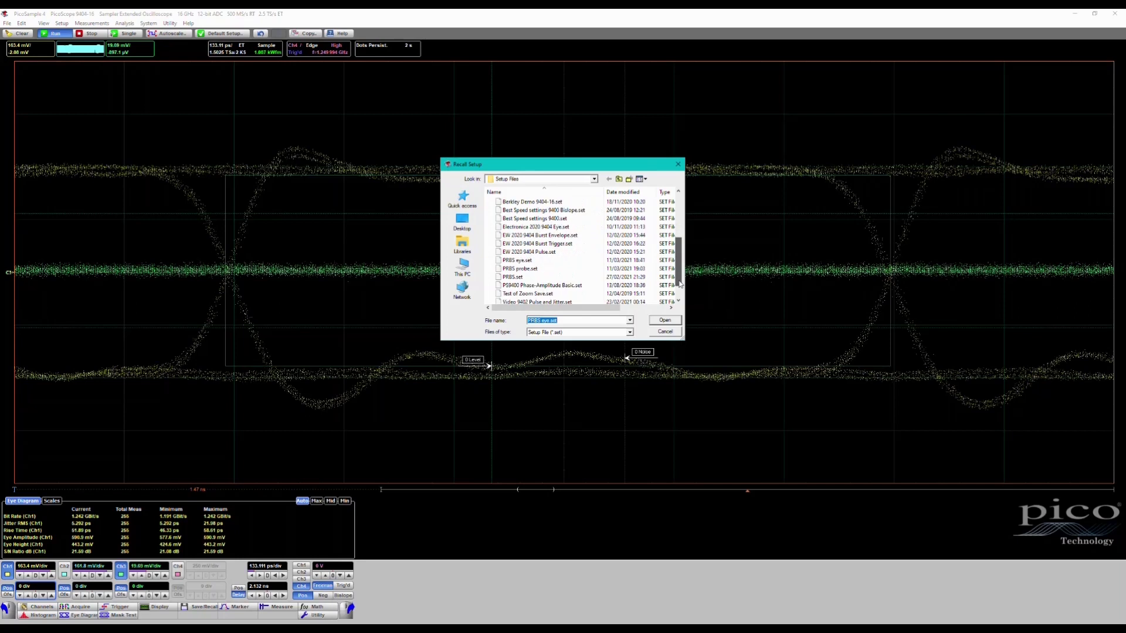
left_click(514, 269)
left_click(665, 320)
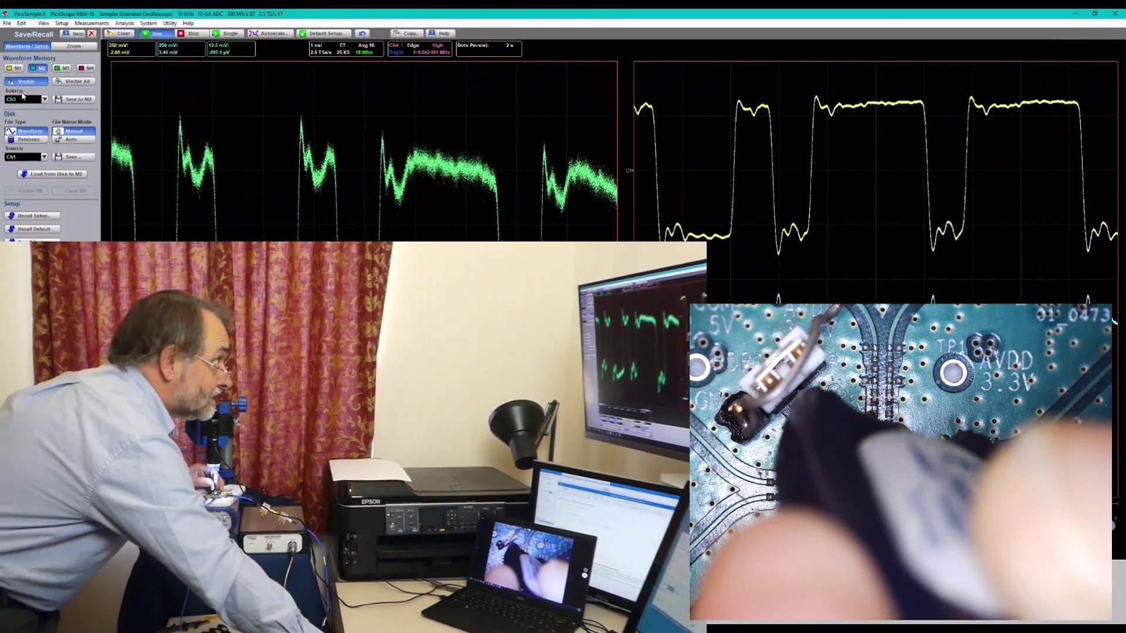
Select waveform memory slot M1 in the Save/Recall controls
left_click(19, 79)
left_click(14, 68)
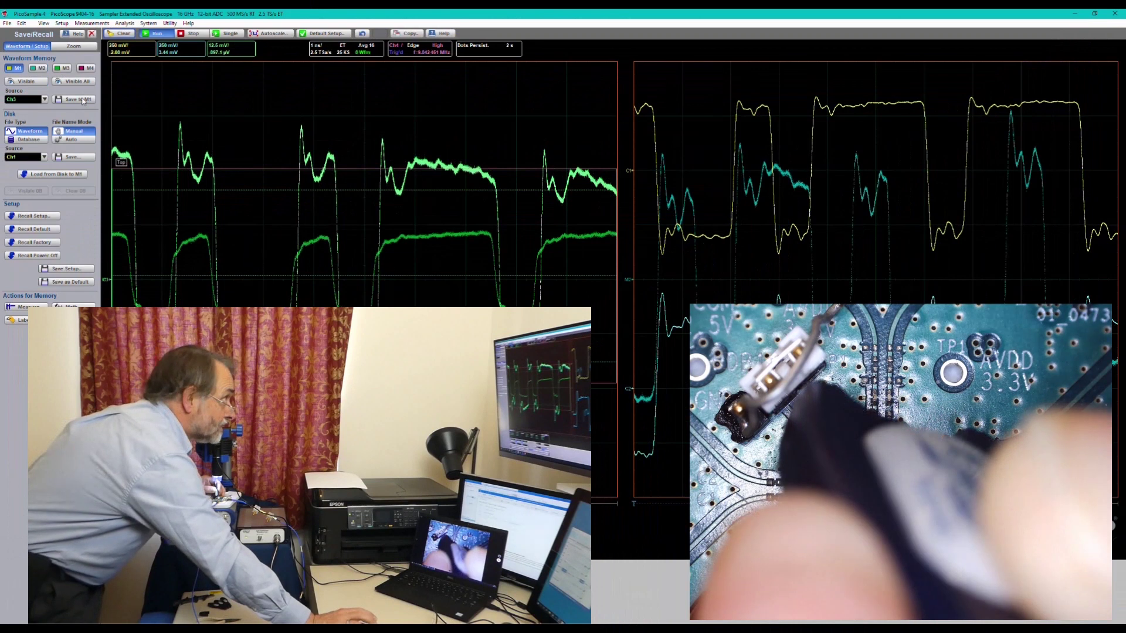
Make the stored M1 memory traces visible over the live waveforms
left_click(84, 100)
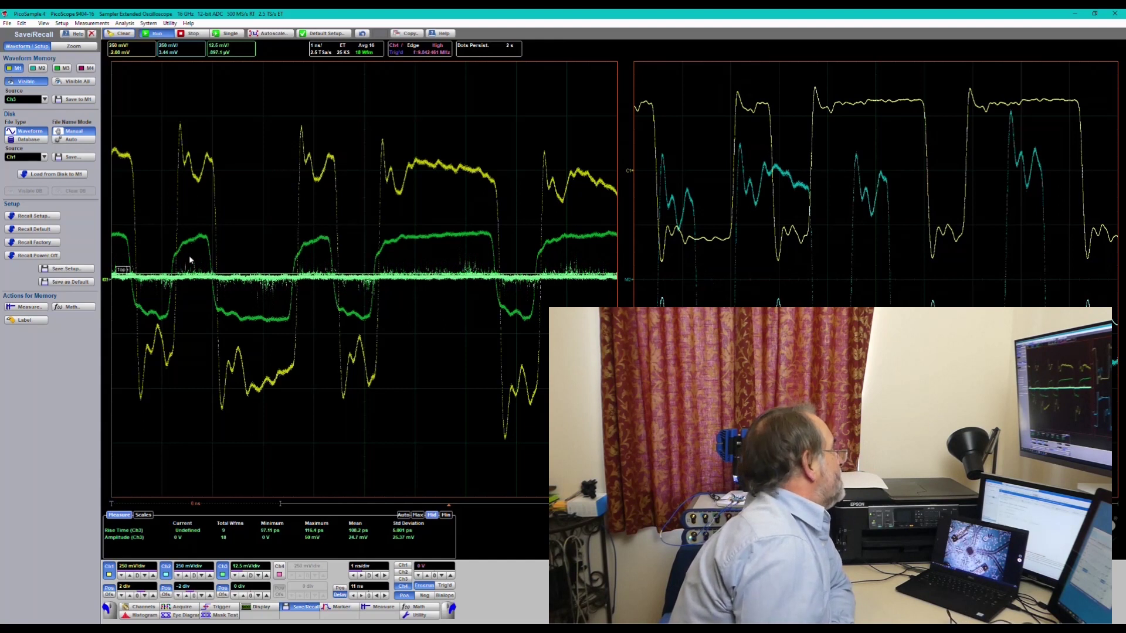
left_click(260, 607)
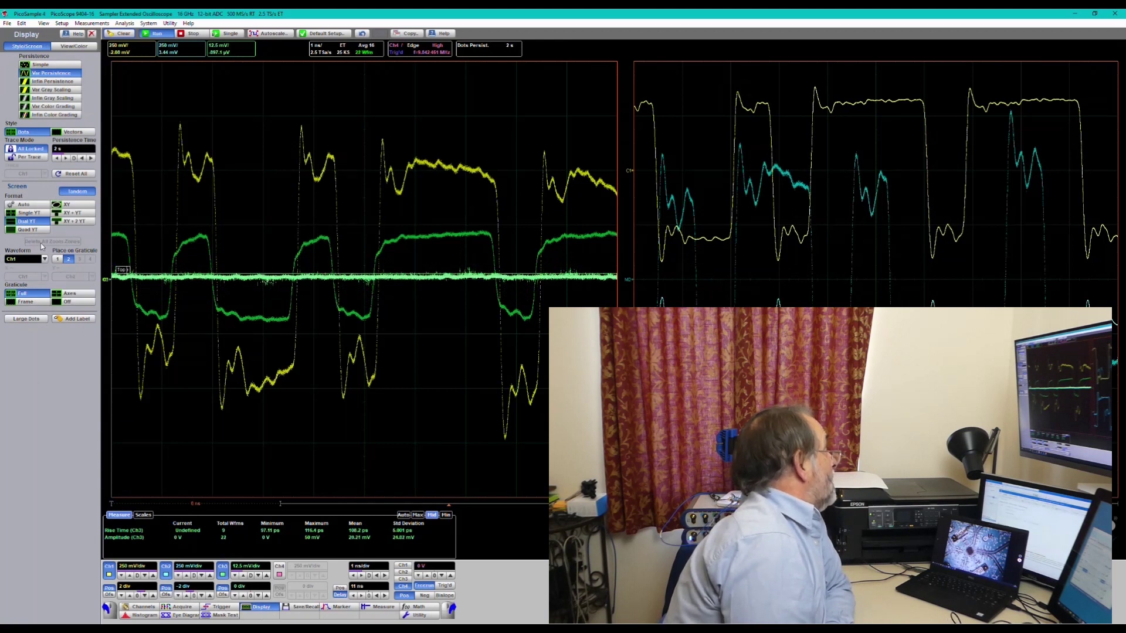
Place the M2 trace on graticule 1 and switch off the live Ch3 channel
left_click(44, 259)
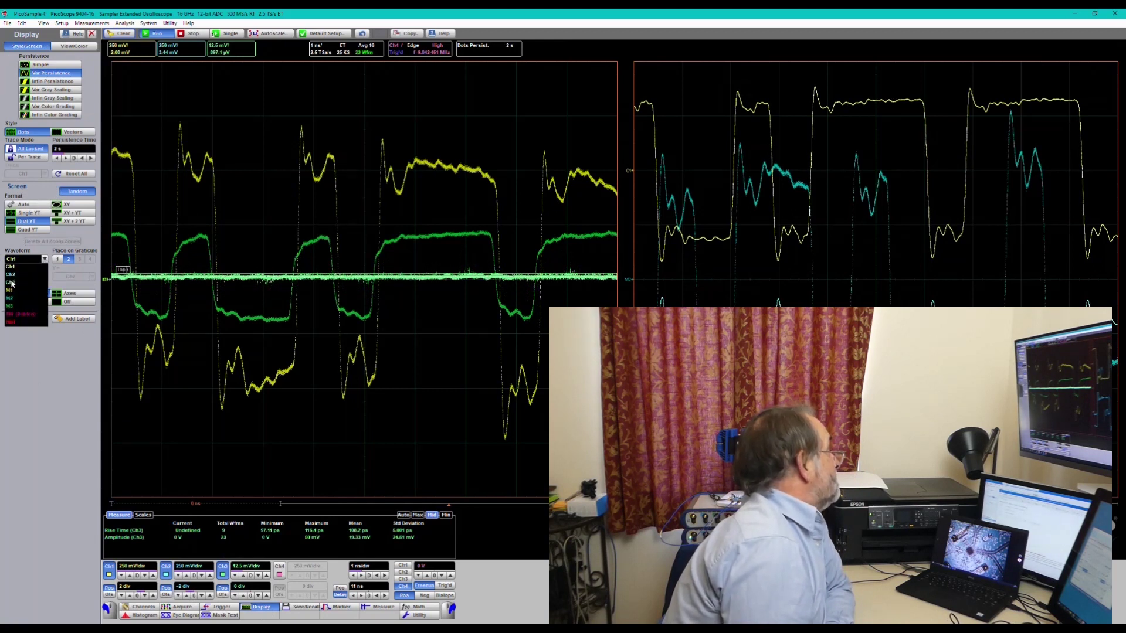
left_click(11, 300)
left_click(57, 259)
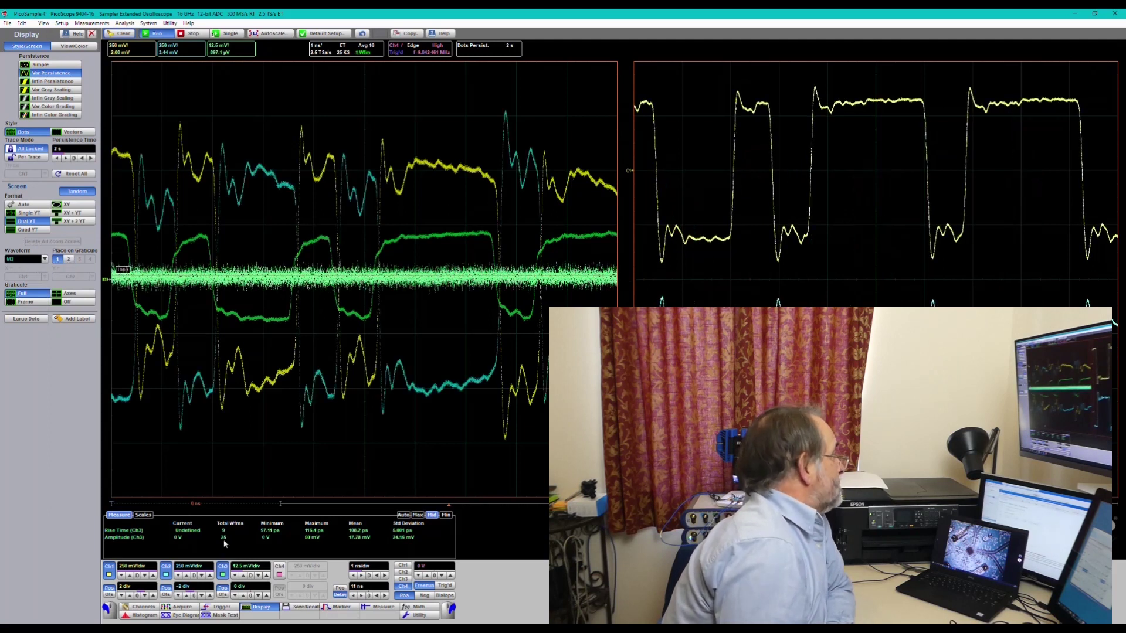
left_click(225, 570)
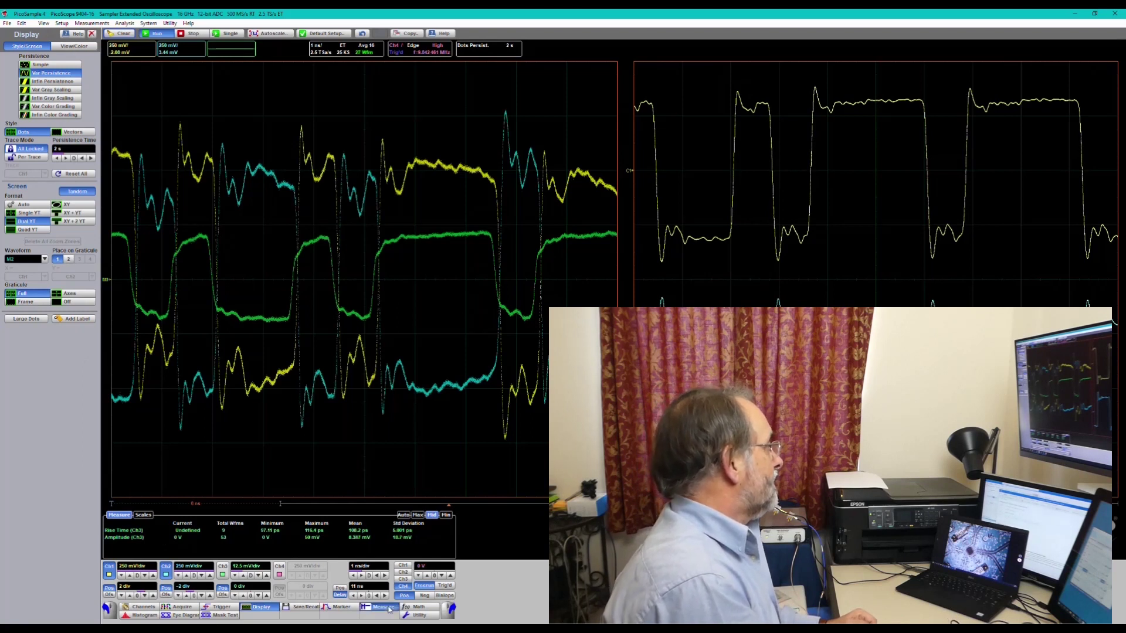
left_click(381, 607)
Add a trace-to-trace Delay 1R-1R measurement with source M3 and source 2 M1, reading 89.99 ps
left_click(46, 112)
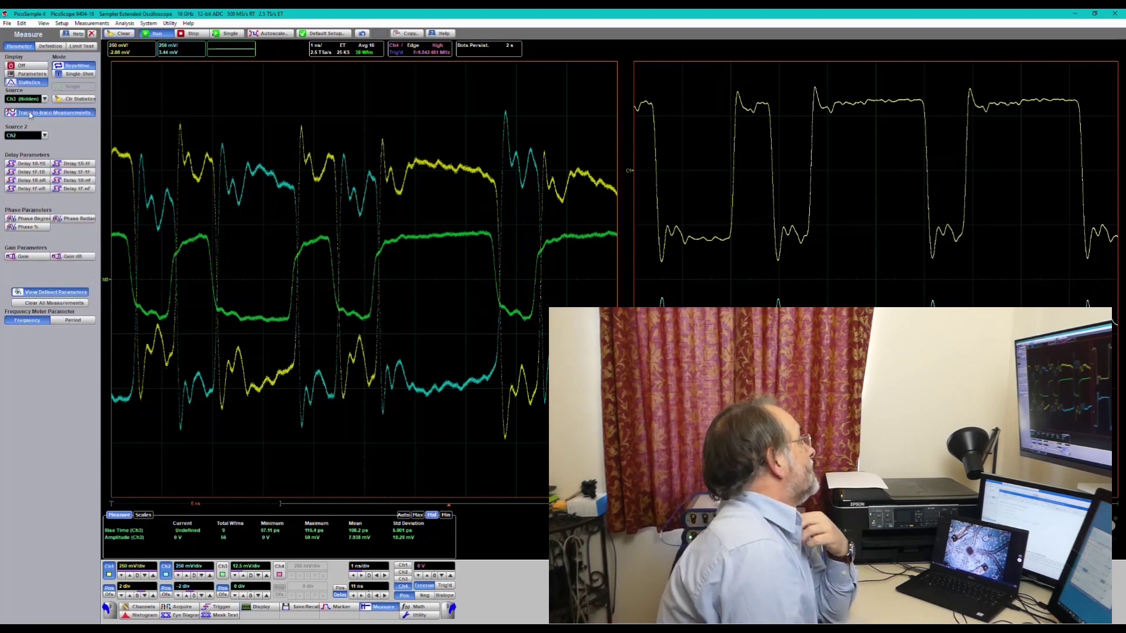
left_click(44, 99)
left_click(18, 148)
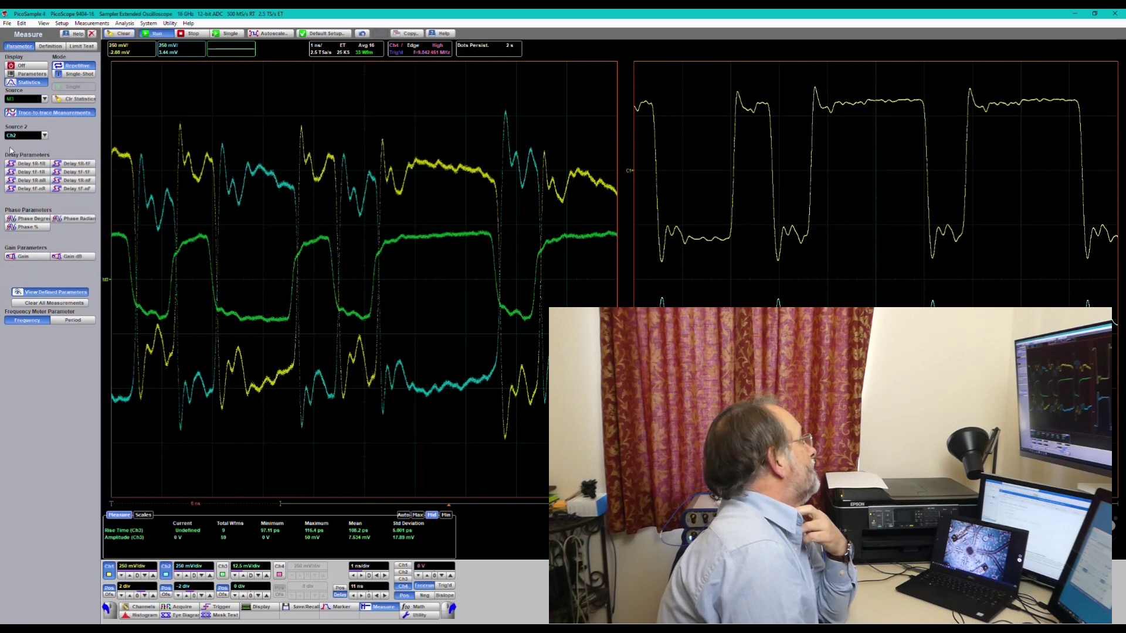
left_click(44, 135)
left_click(10, 169)
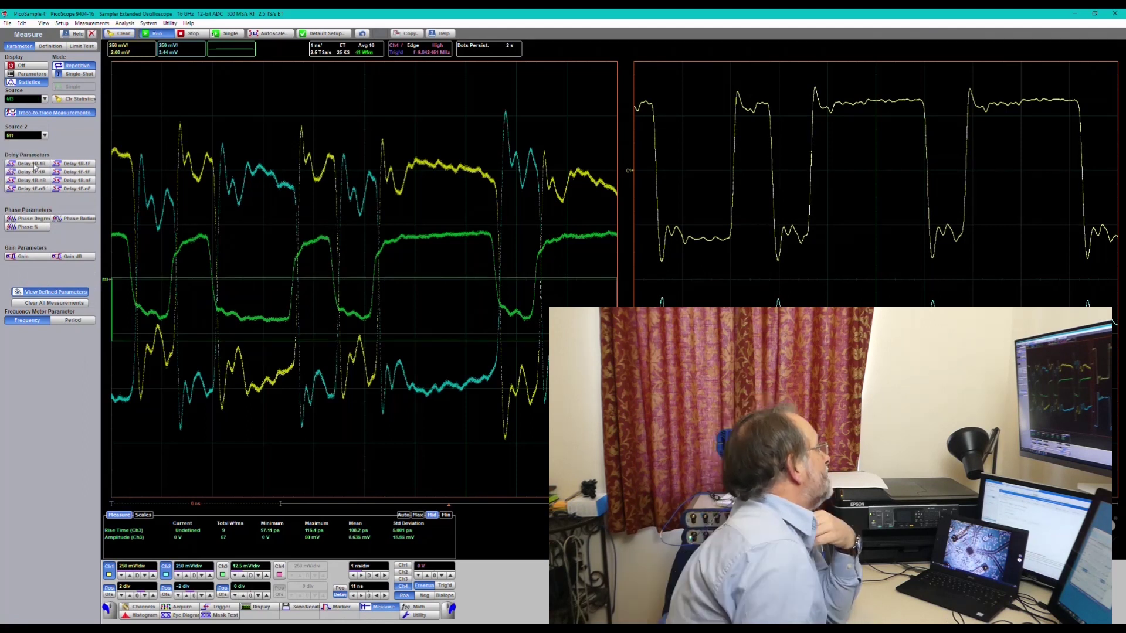
left_click(33, 163)
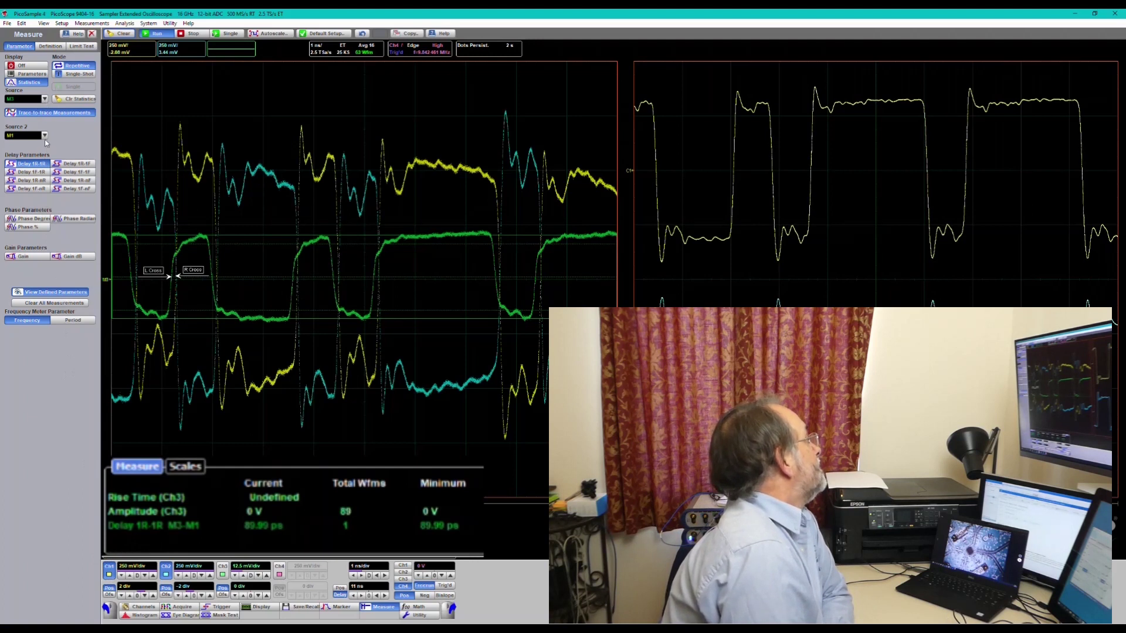
Add a linear gain measurement for M1/M3 (2.571) and a dB gain measurement for M2/M3 (7.258 dB)
left_click(78, 258)
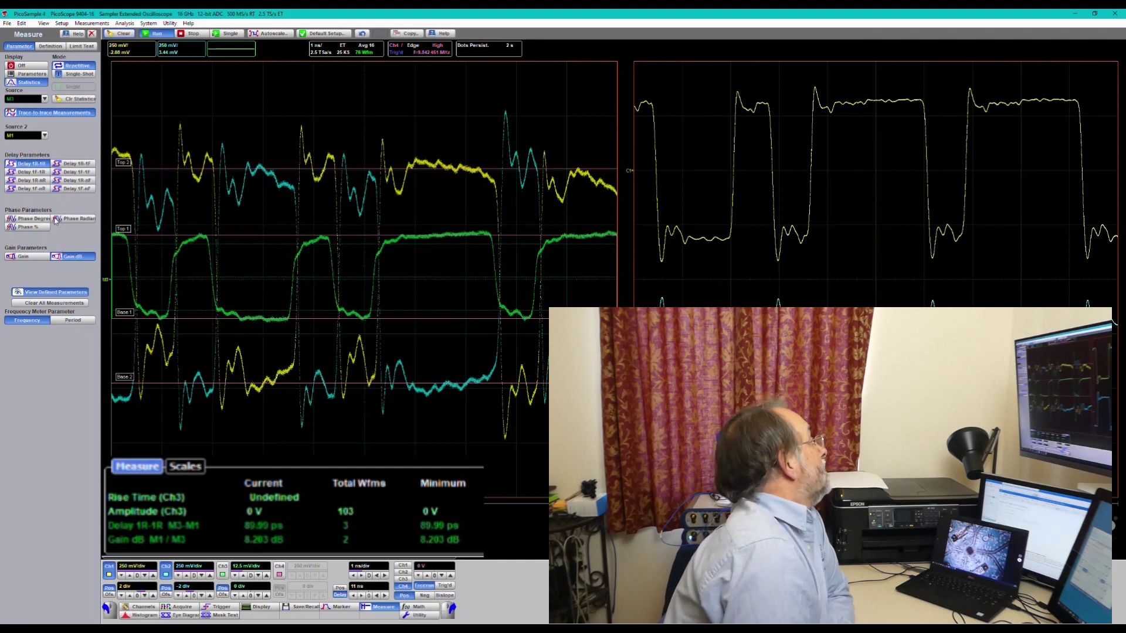
left_click(24, 256)
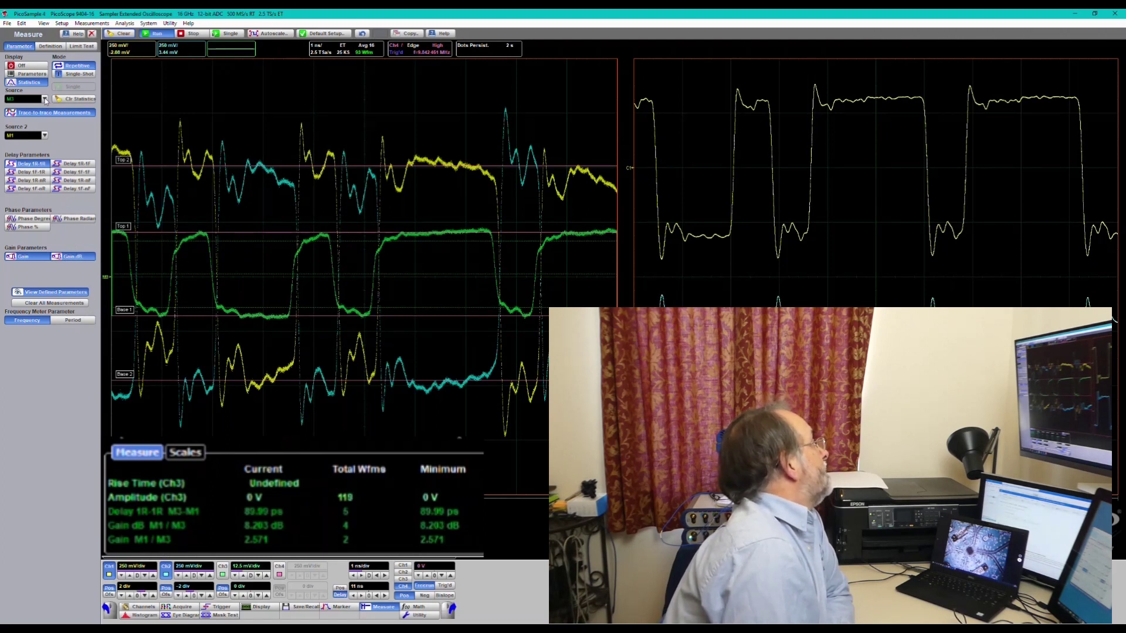
left_click(45, 135)
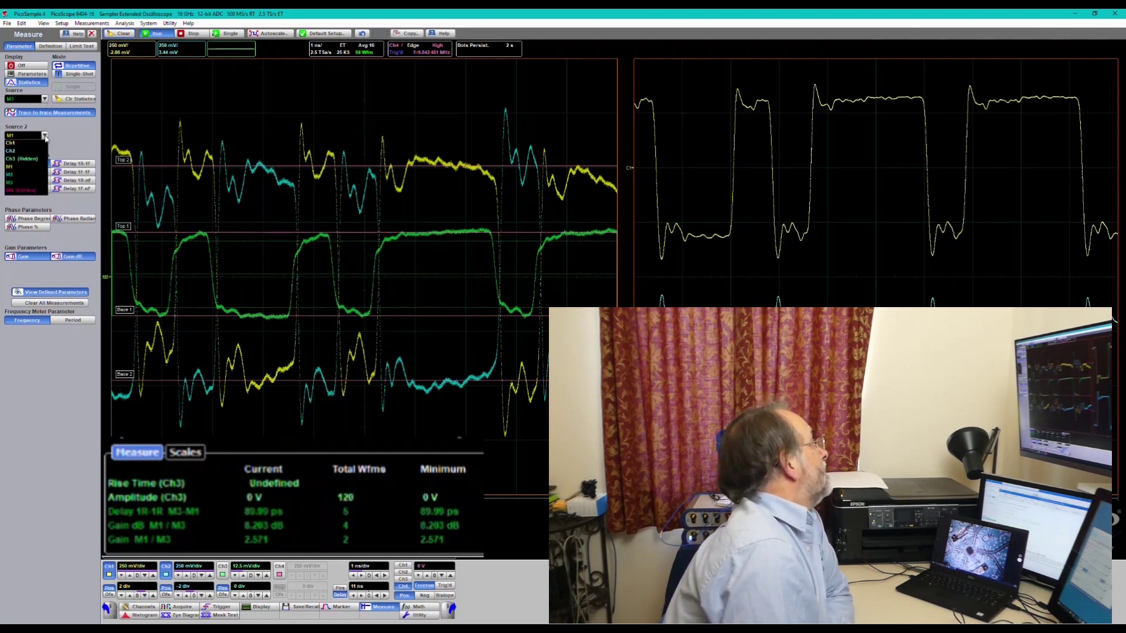
left_click(13, 175)
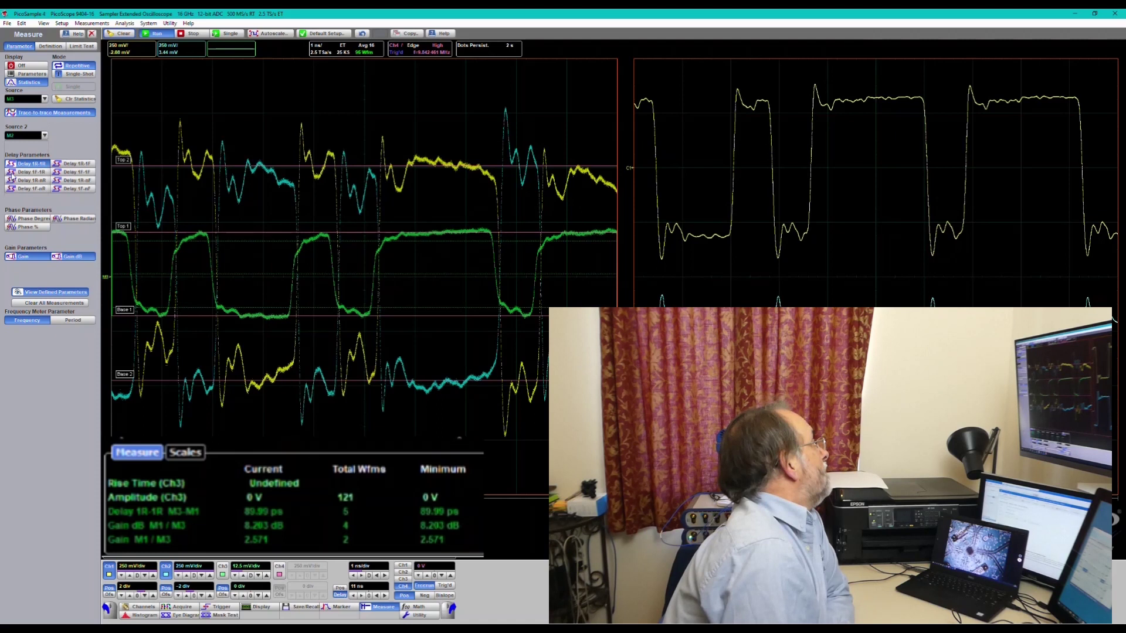
left_click(74, 257)
left_click(74, 257)
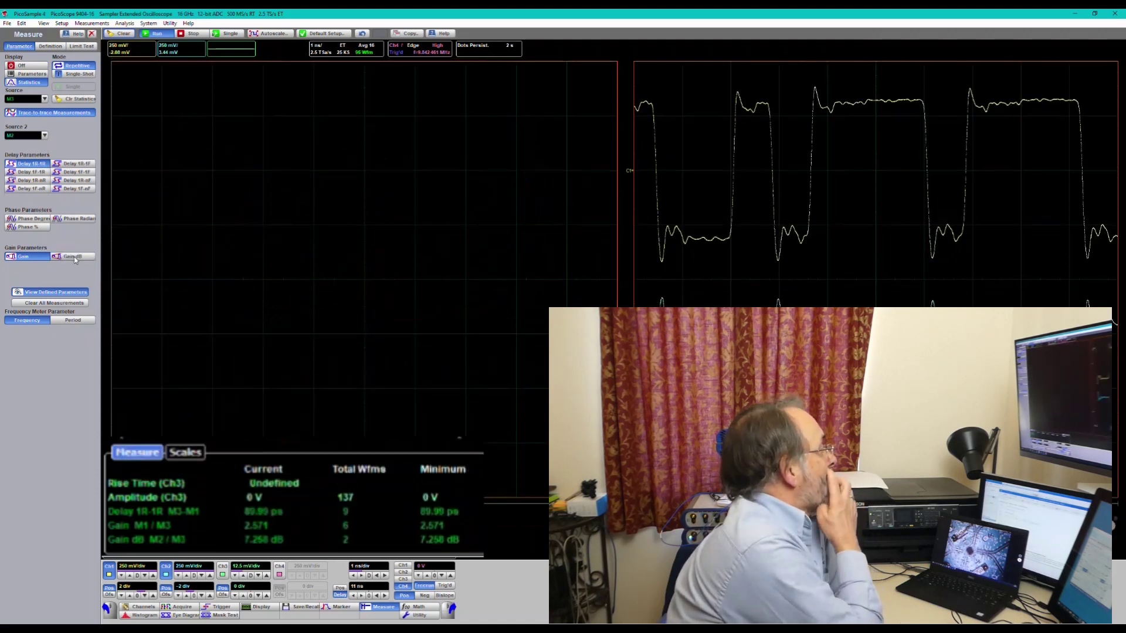